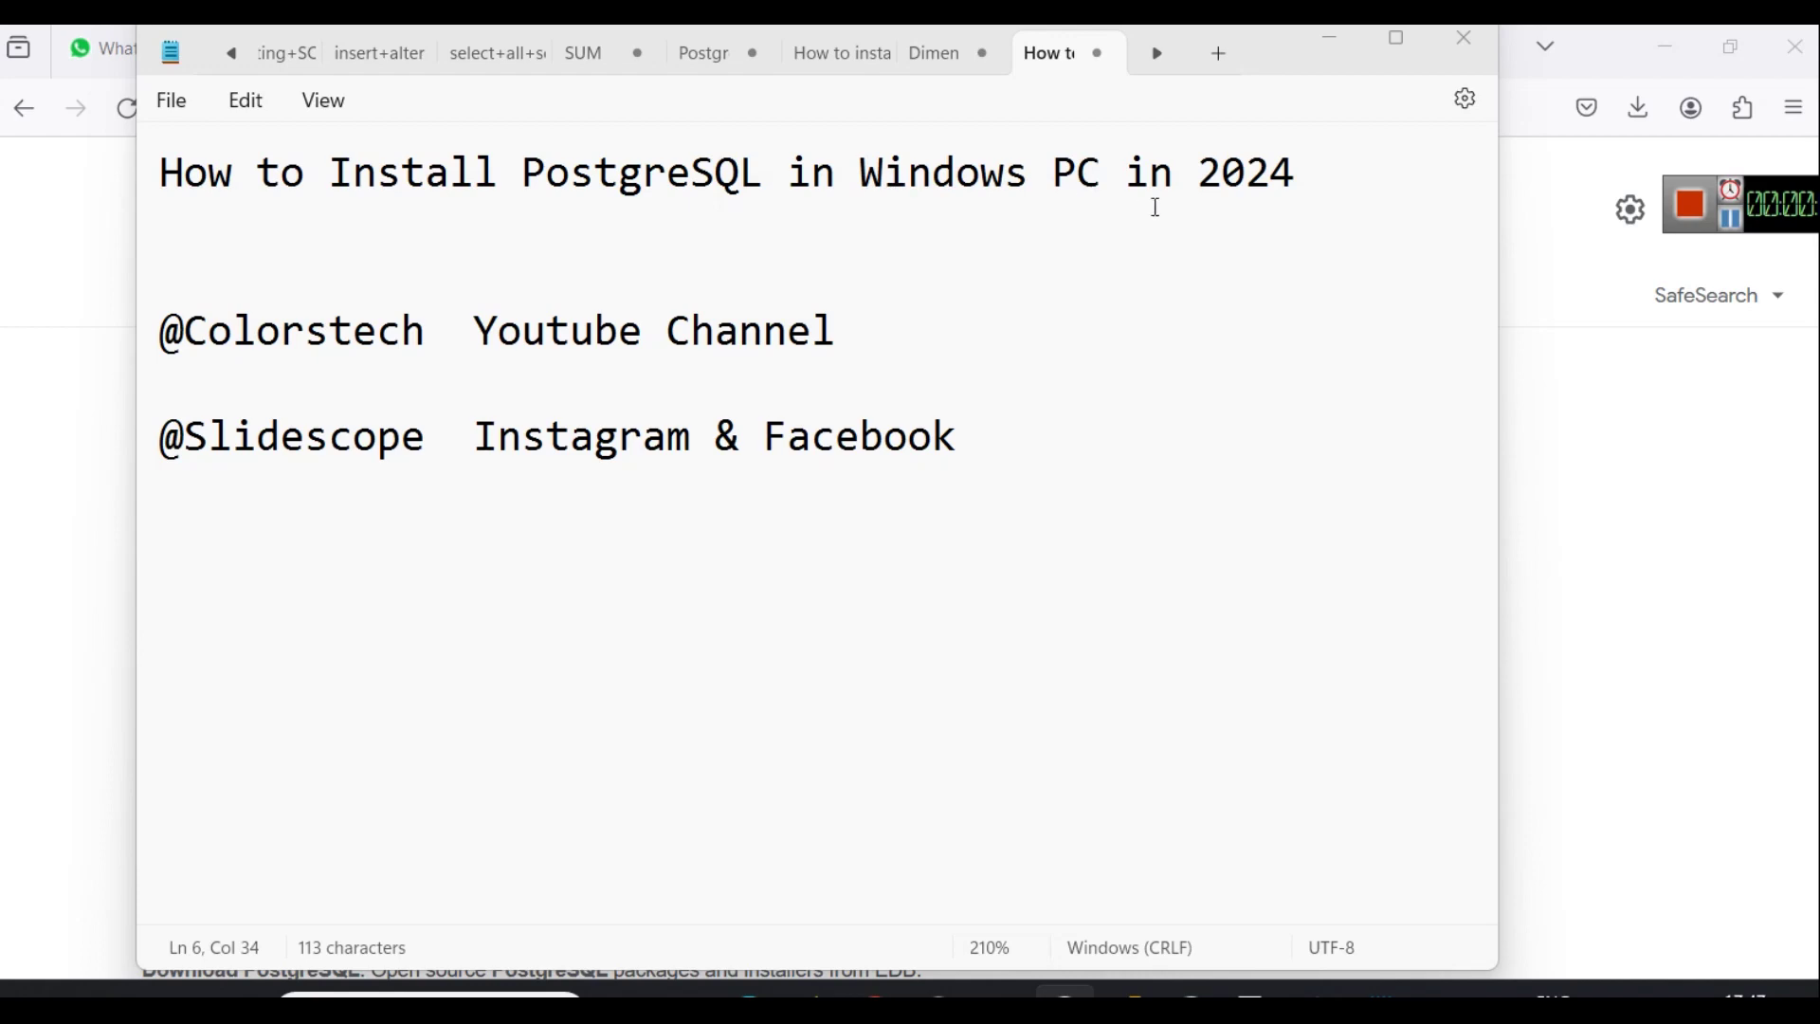
Minimize Notepad and switch to the Firefox tab with the PostgreSQL Windows installers page.
click(1330, 48)
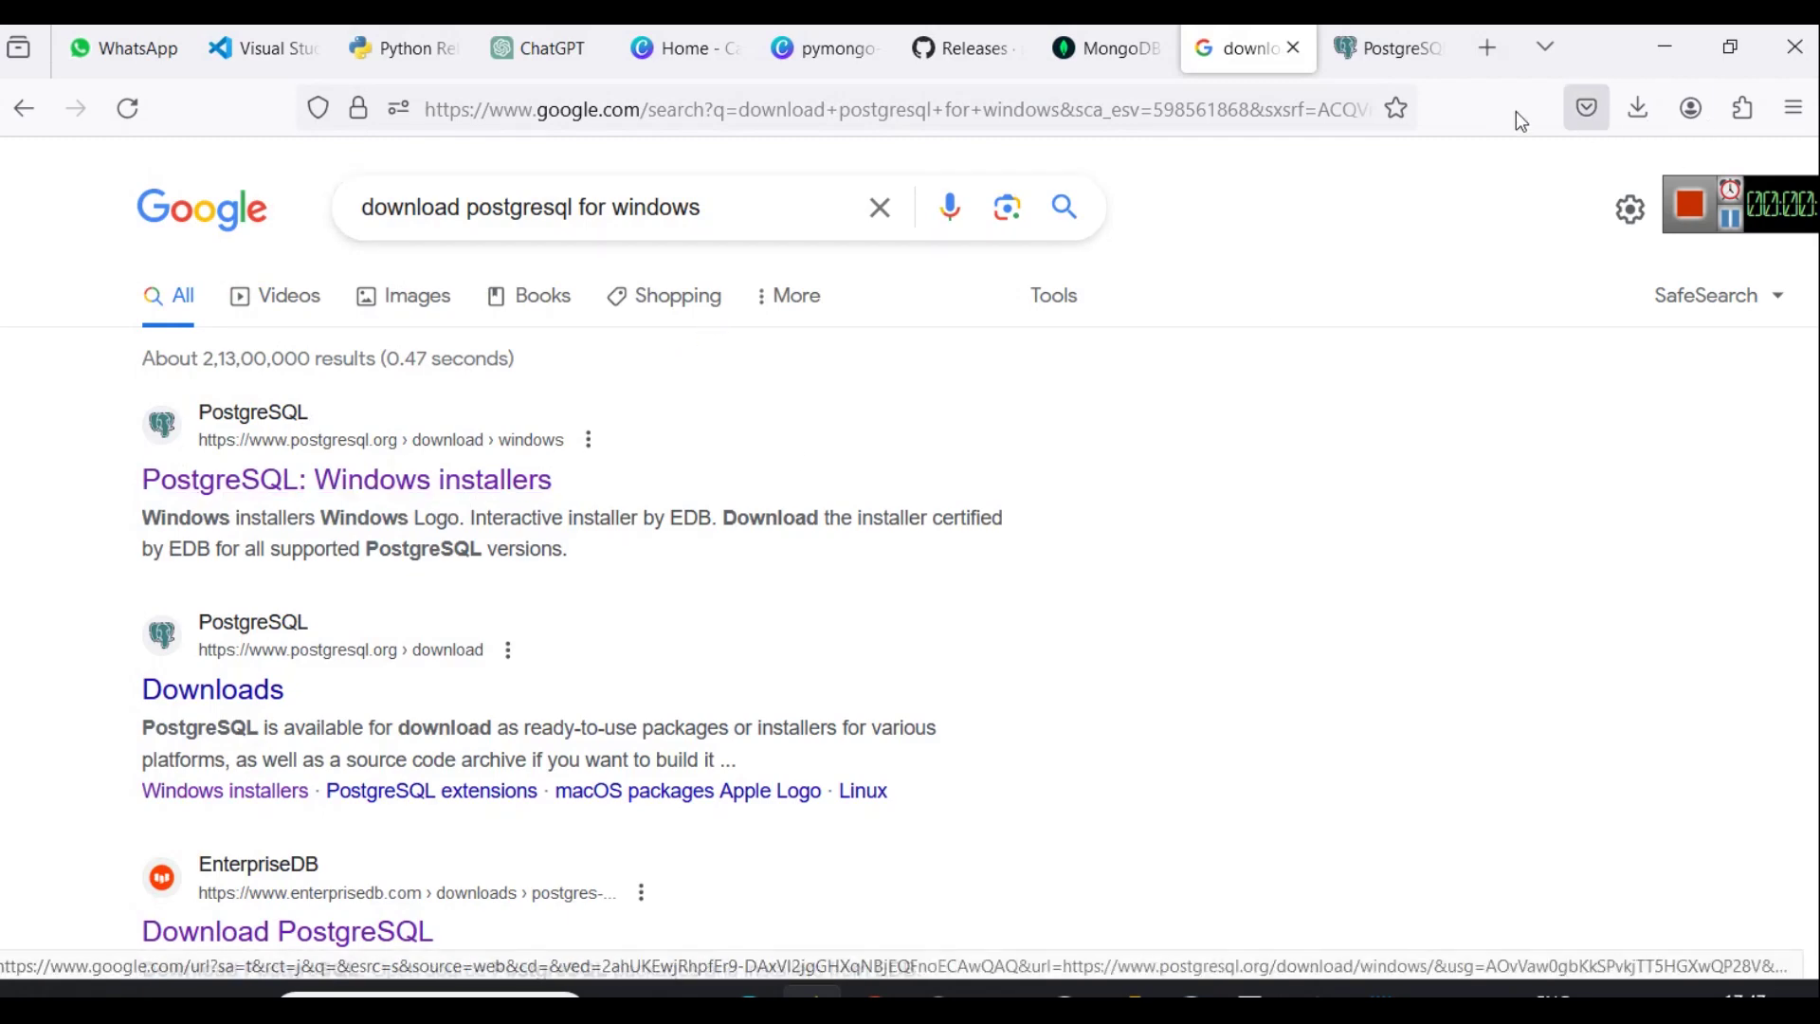
click(1389, 47)
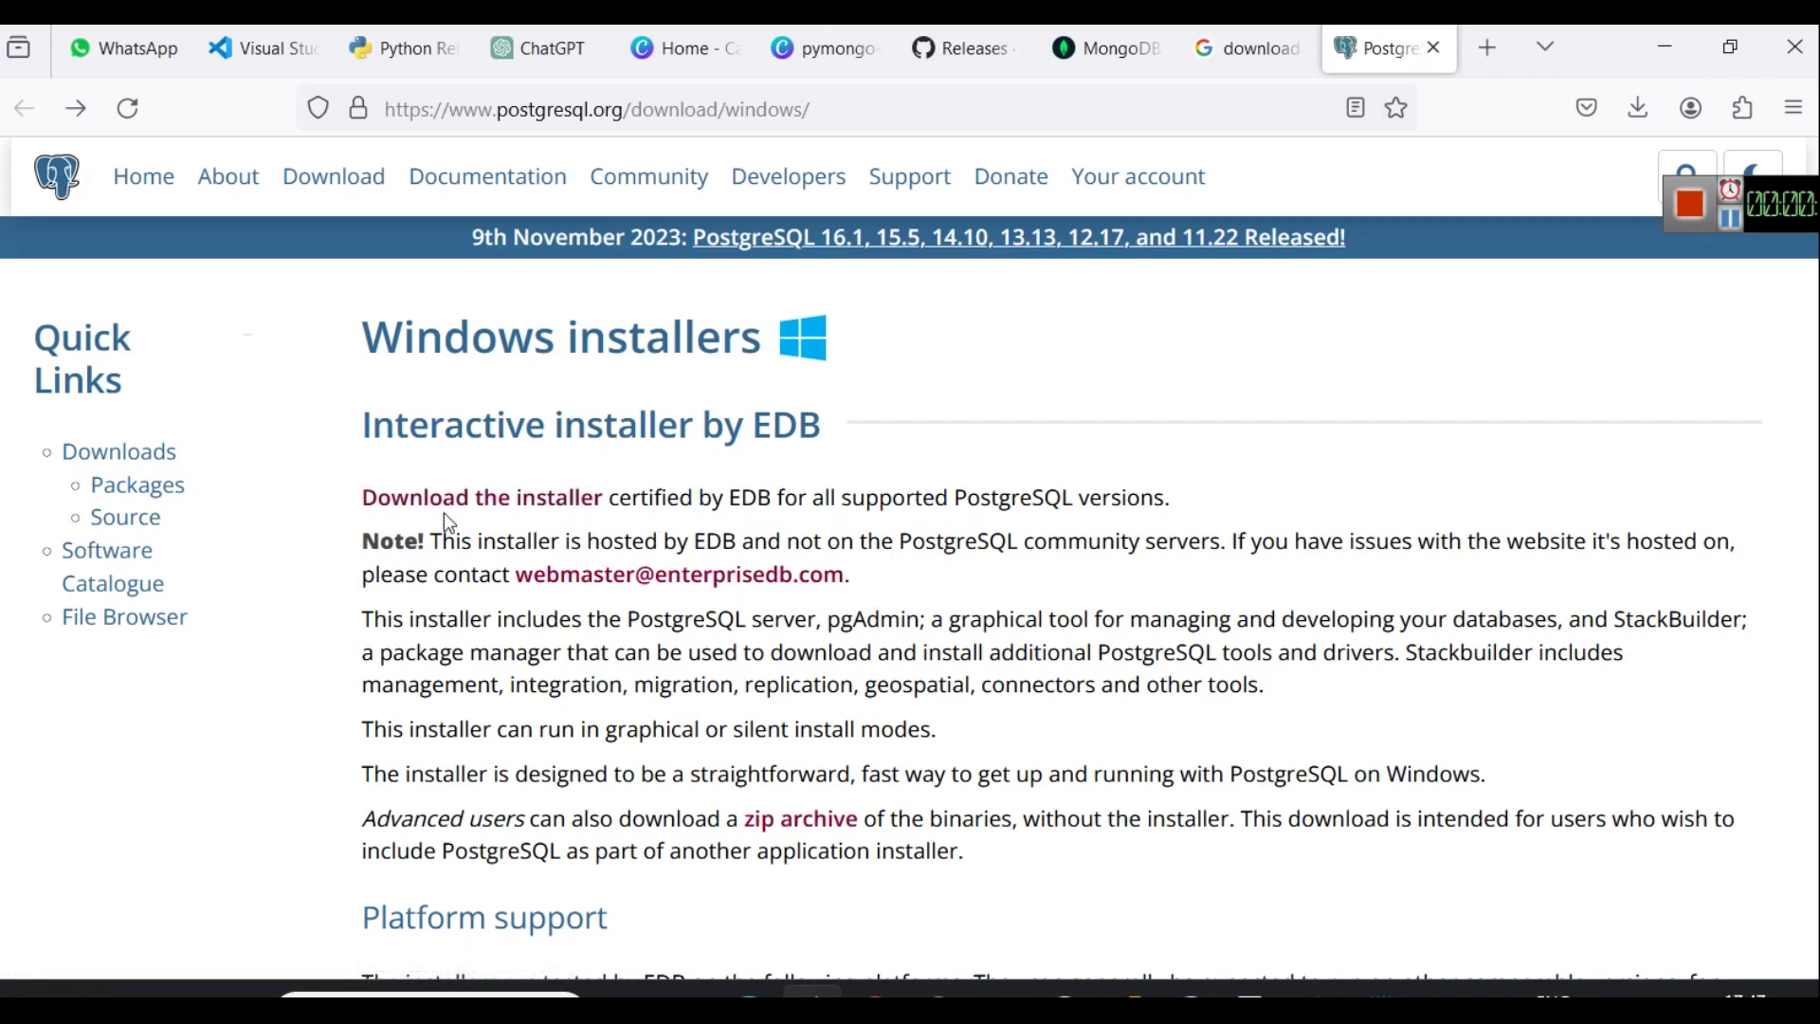
Download the PostgreSQL 16.1 Windows x86-64 installer (postgresql-16.1-1-windows-x64.exe) from the EDB page.
click(569, 497)
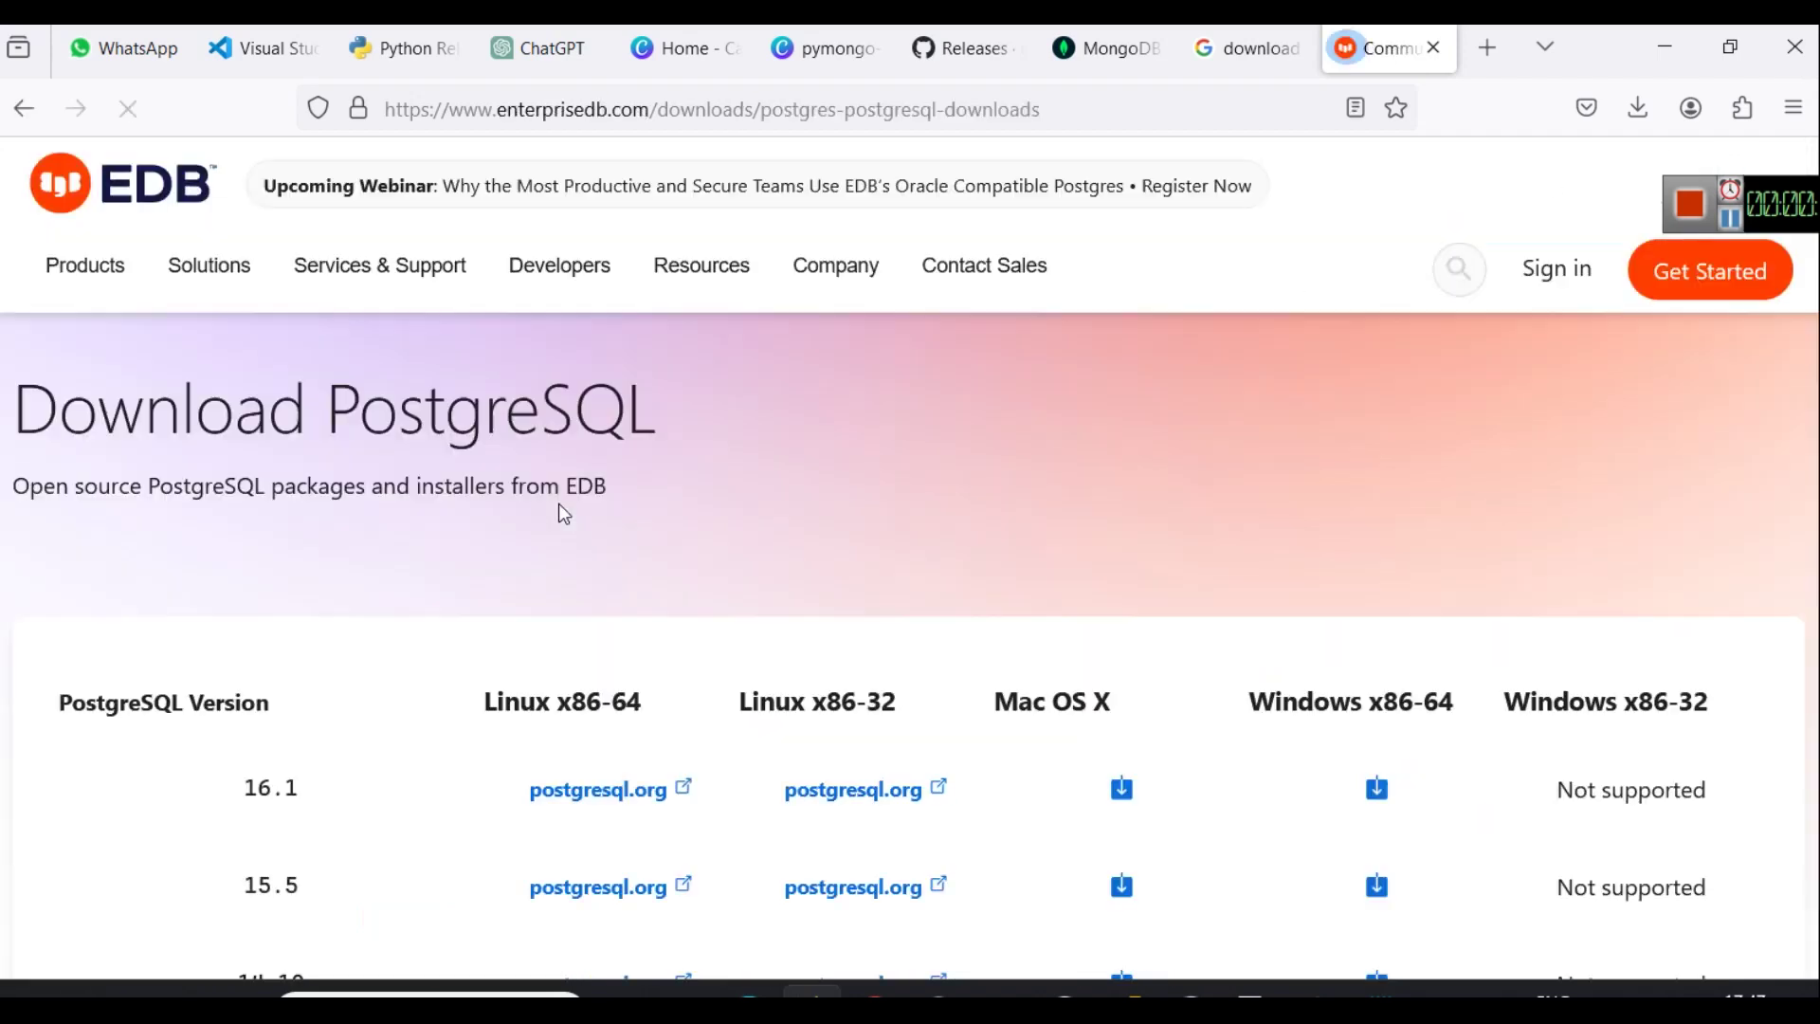
scroll(817, 502, down, 3)
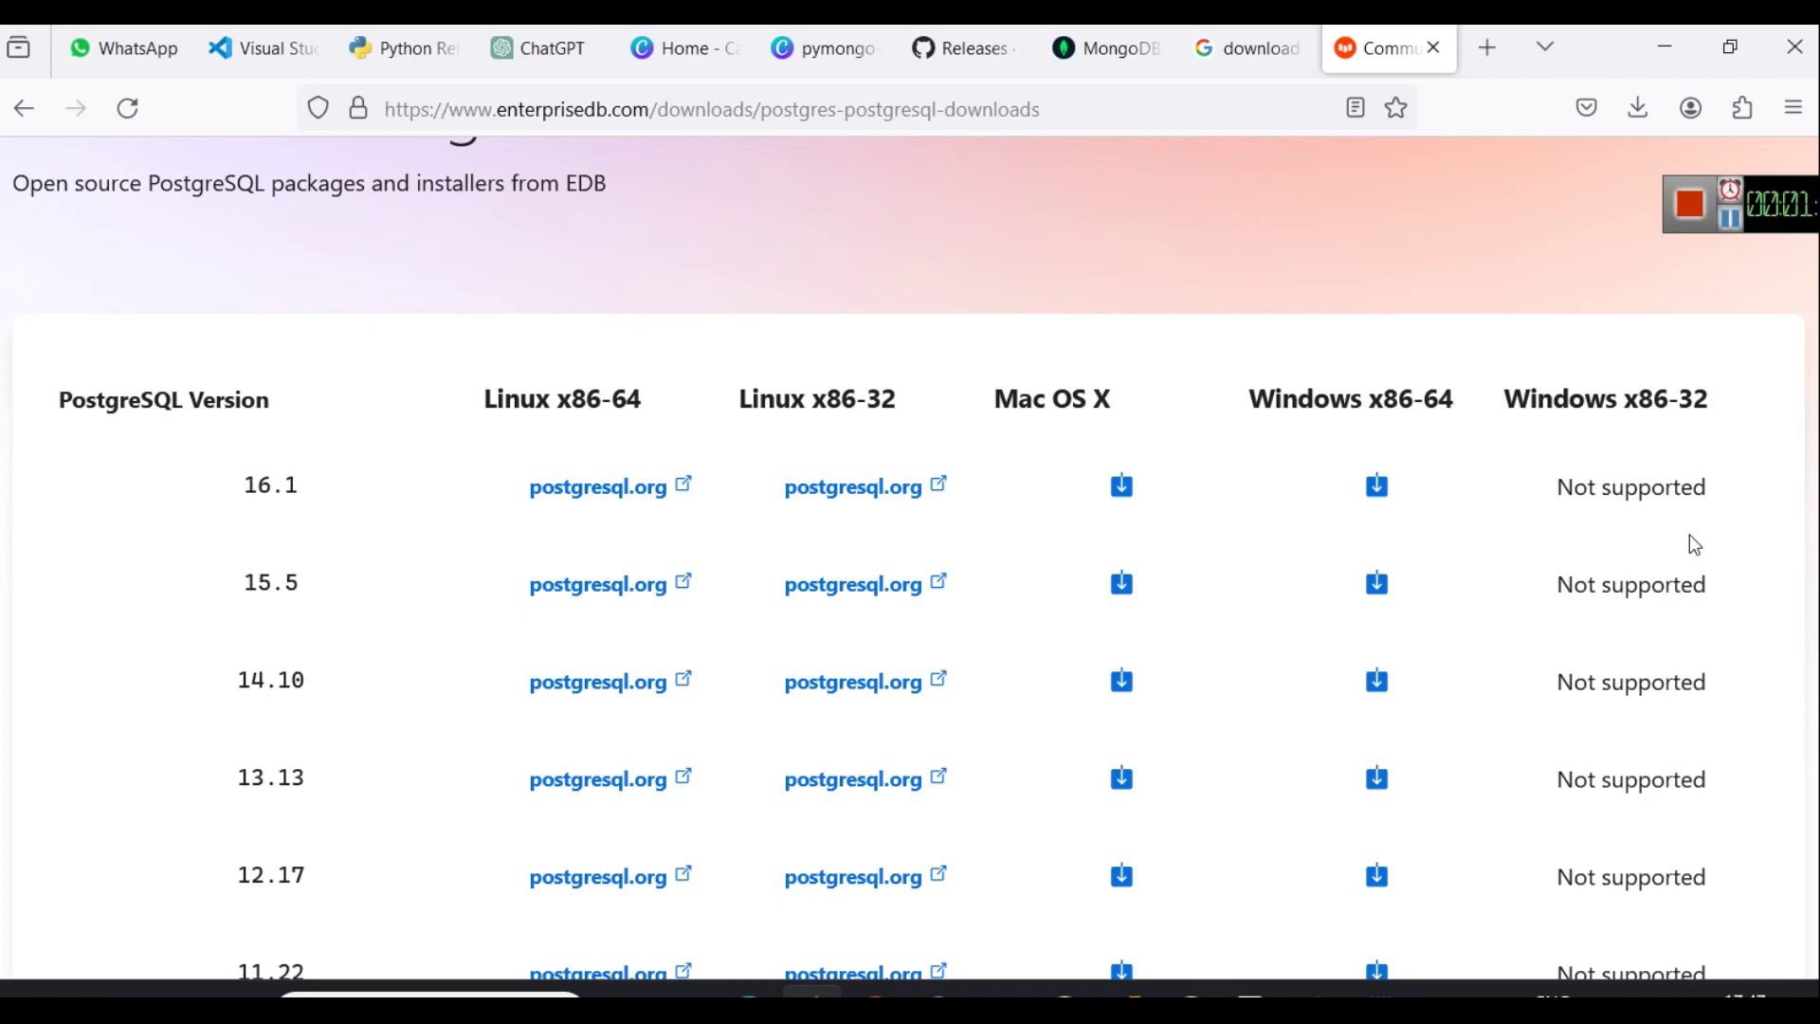
scroll(1716, 546, down, 5)
scroll(1716, 548, down, 4)
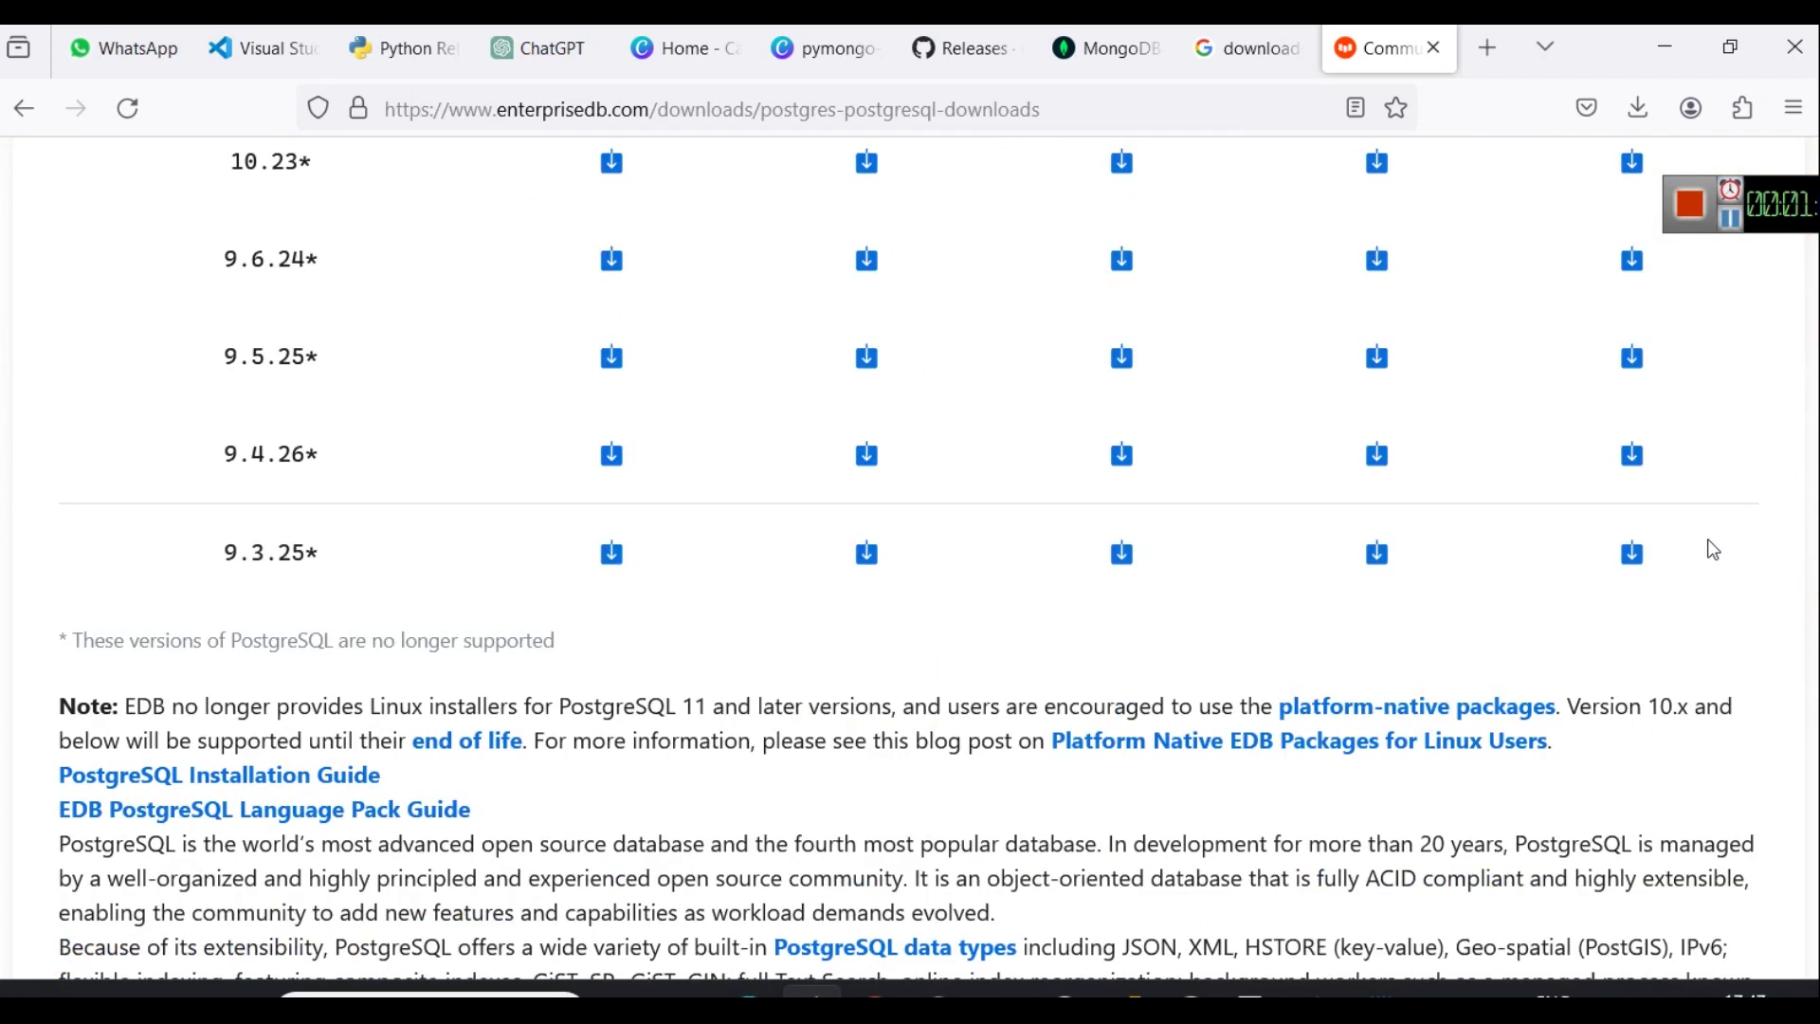
scroll(1704, 546, up, 3)
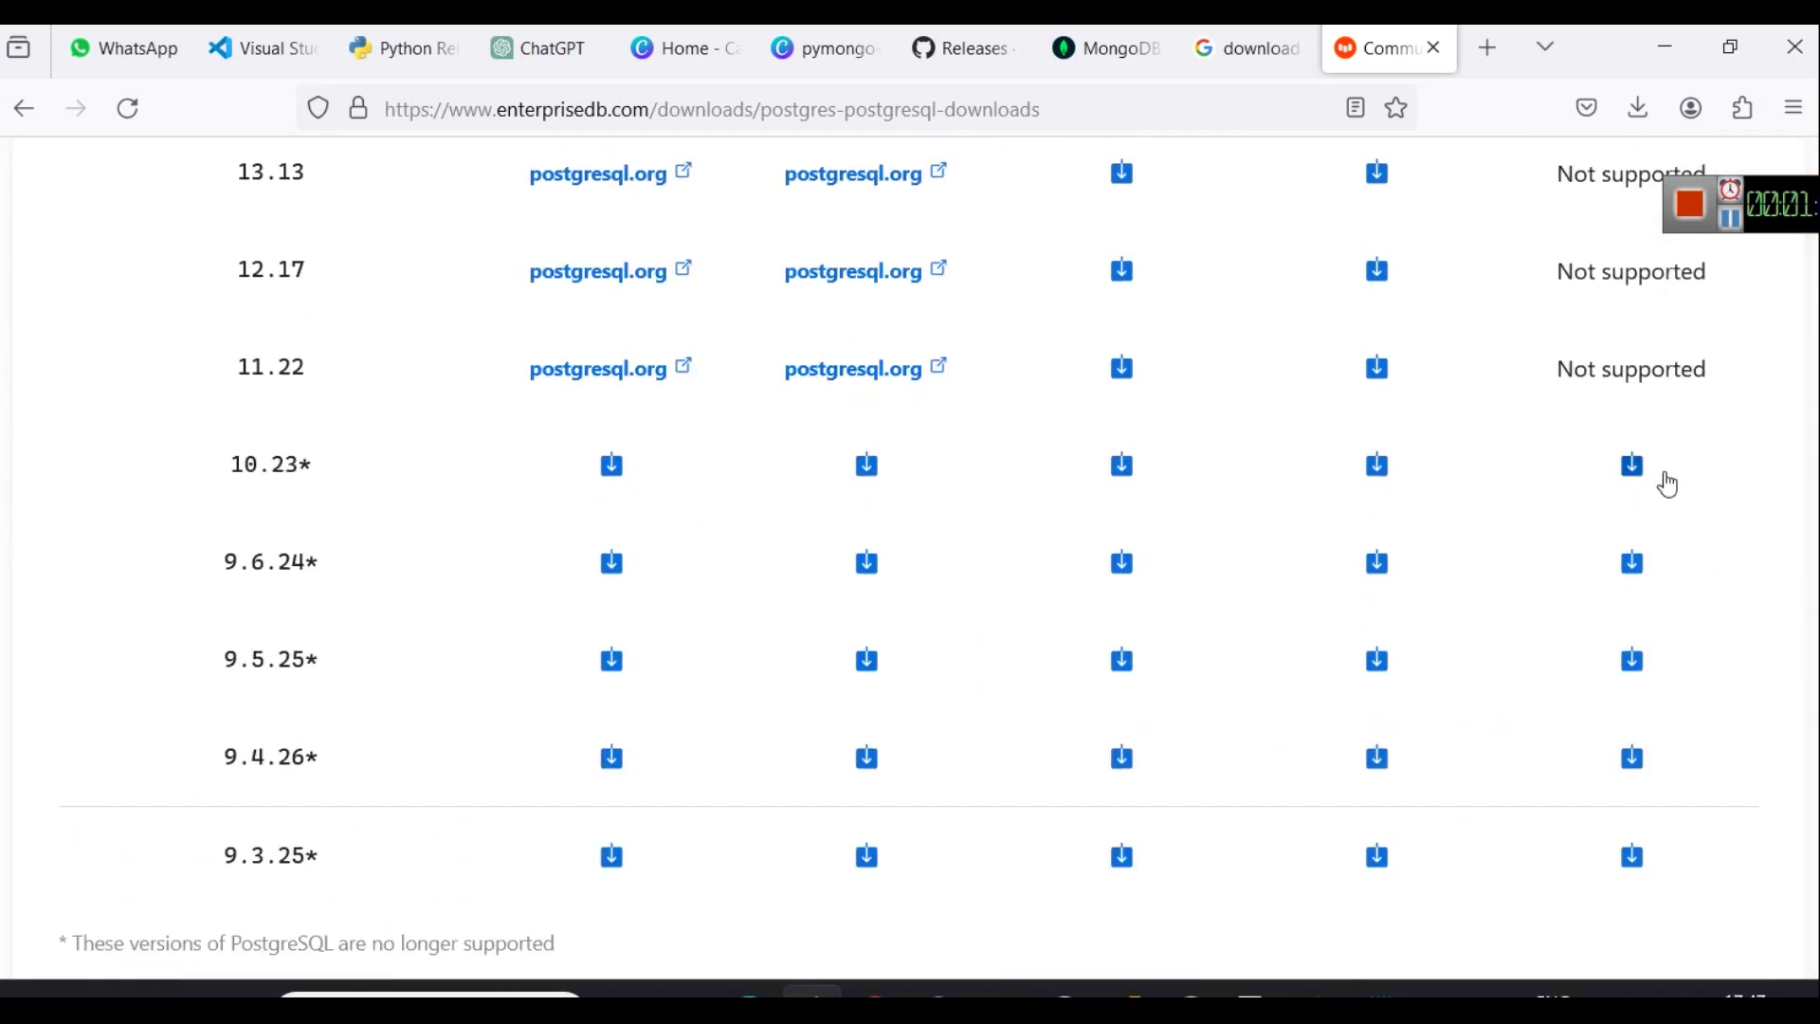
scroll(1517, 550, up, 10)
scroll(1443, 607, down, 1)
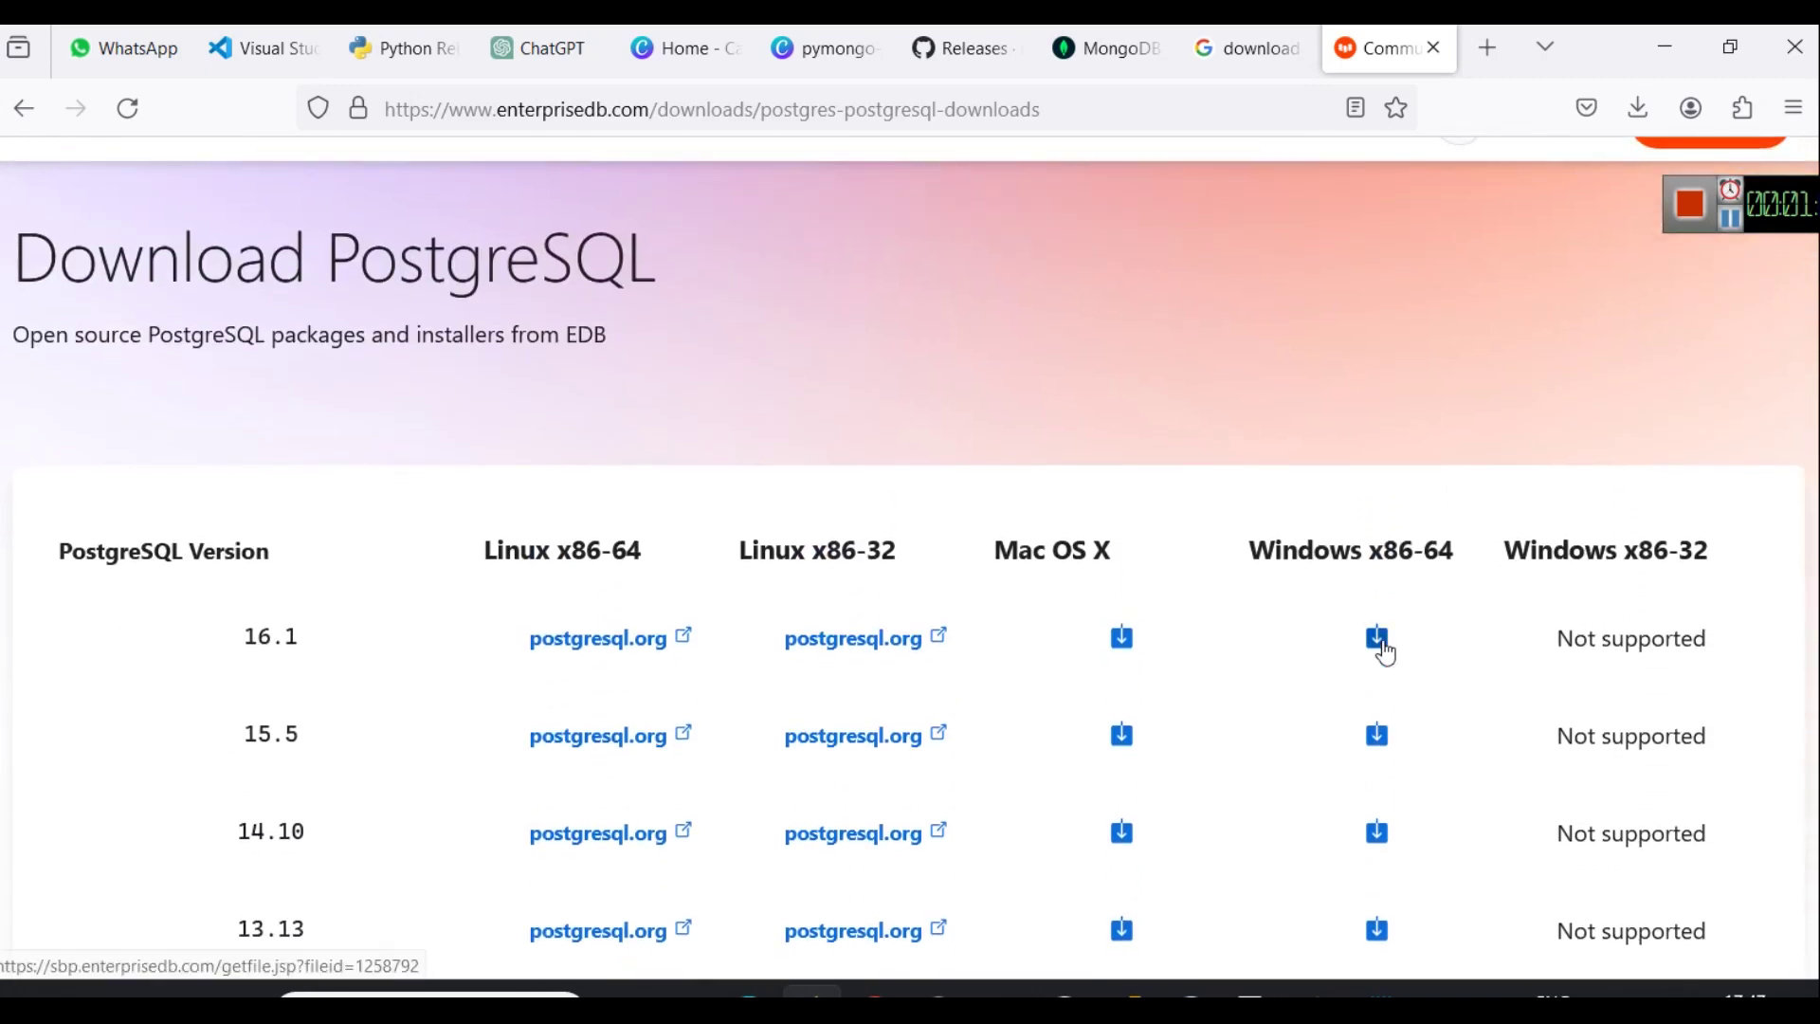
click(1377, 638)
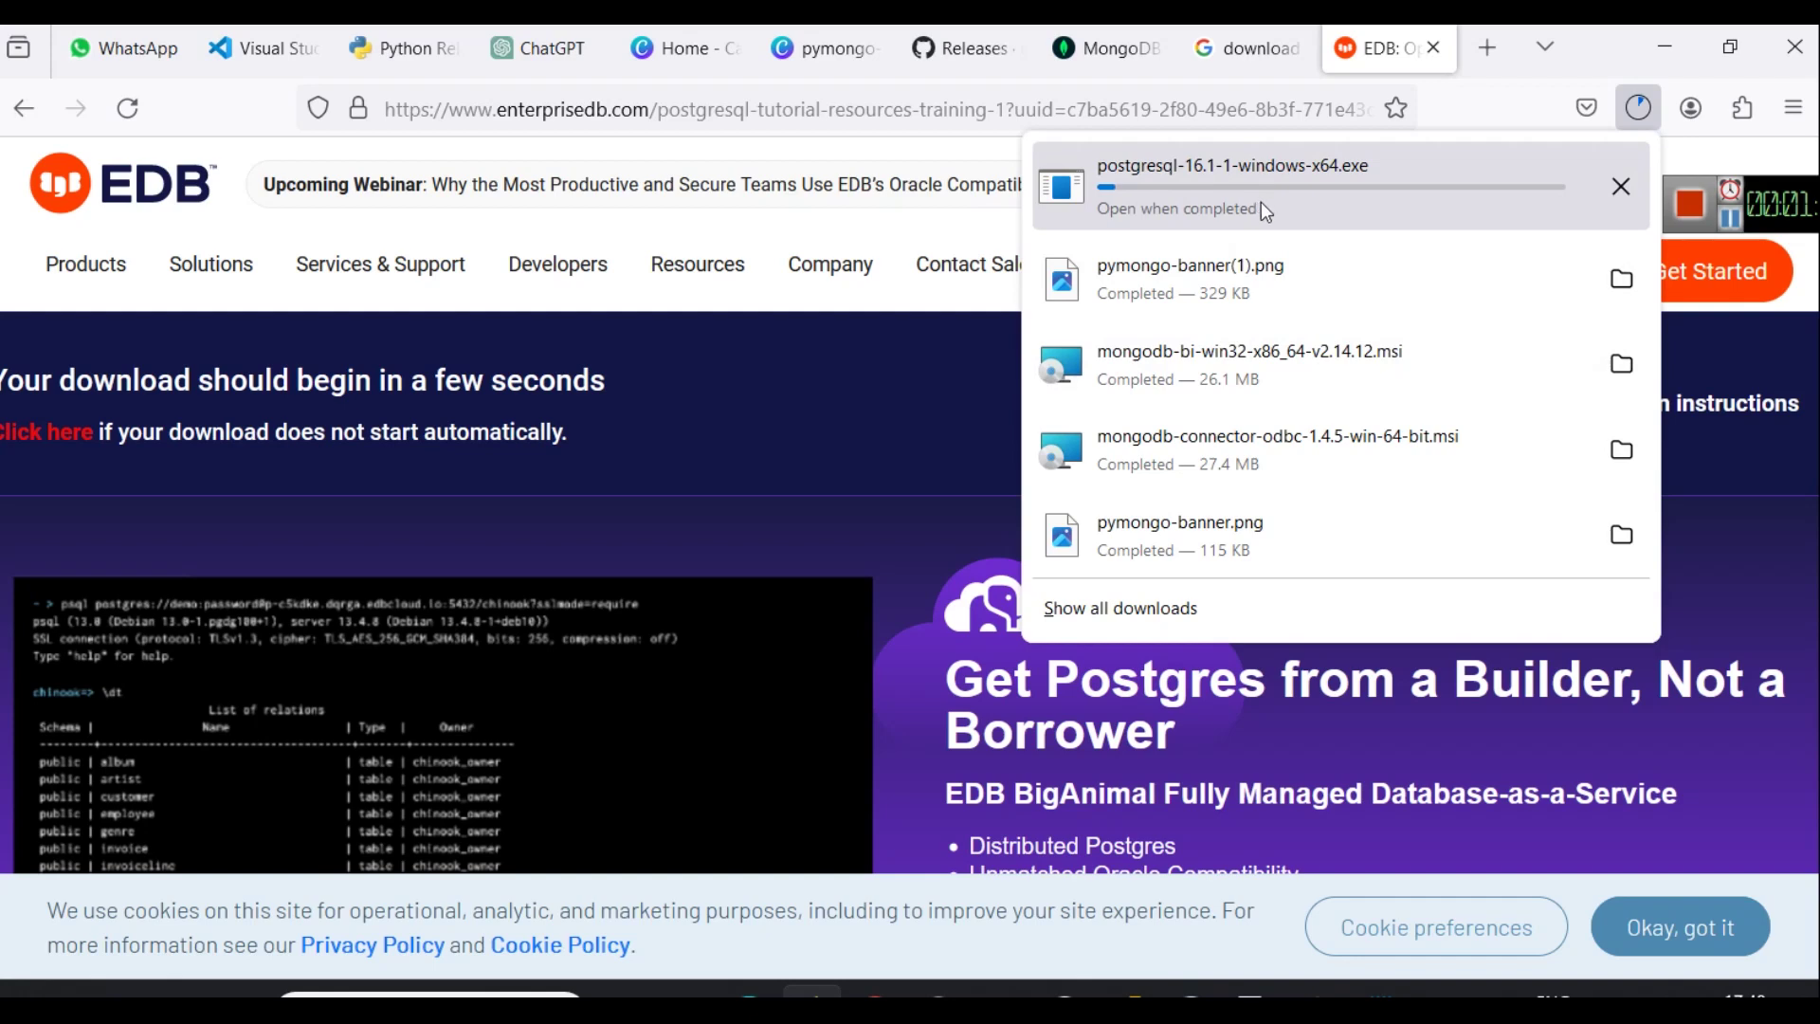
scroll(1734, 240, down, 3)
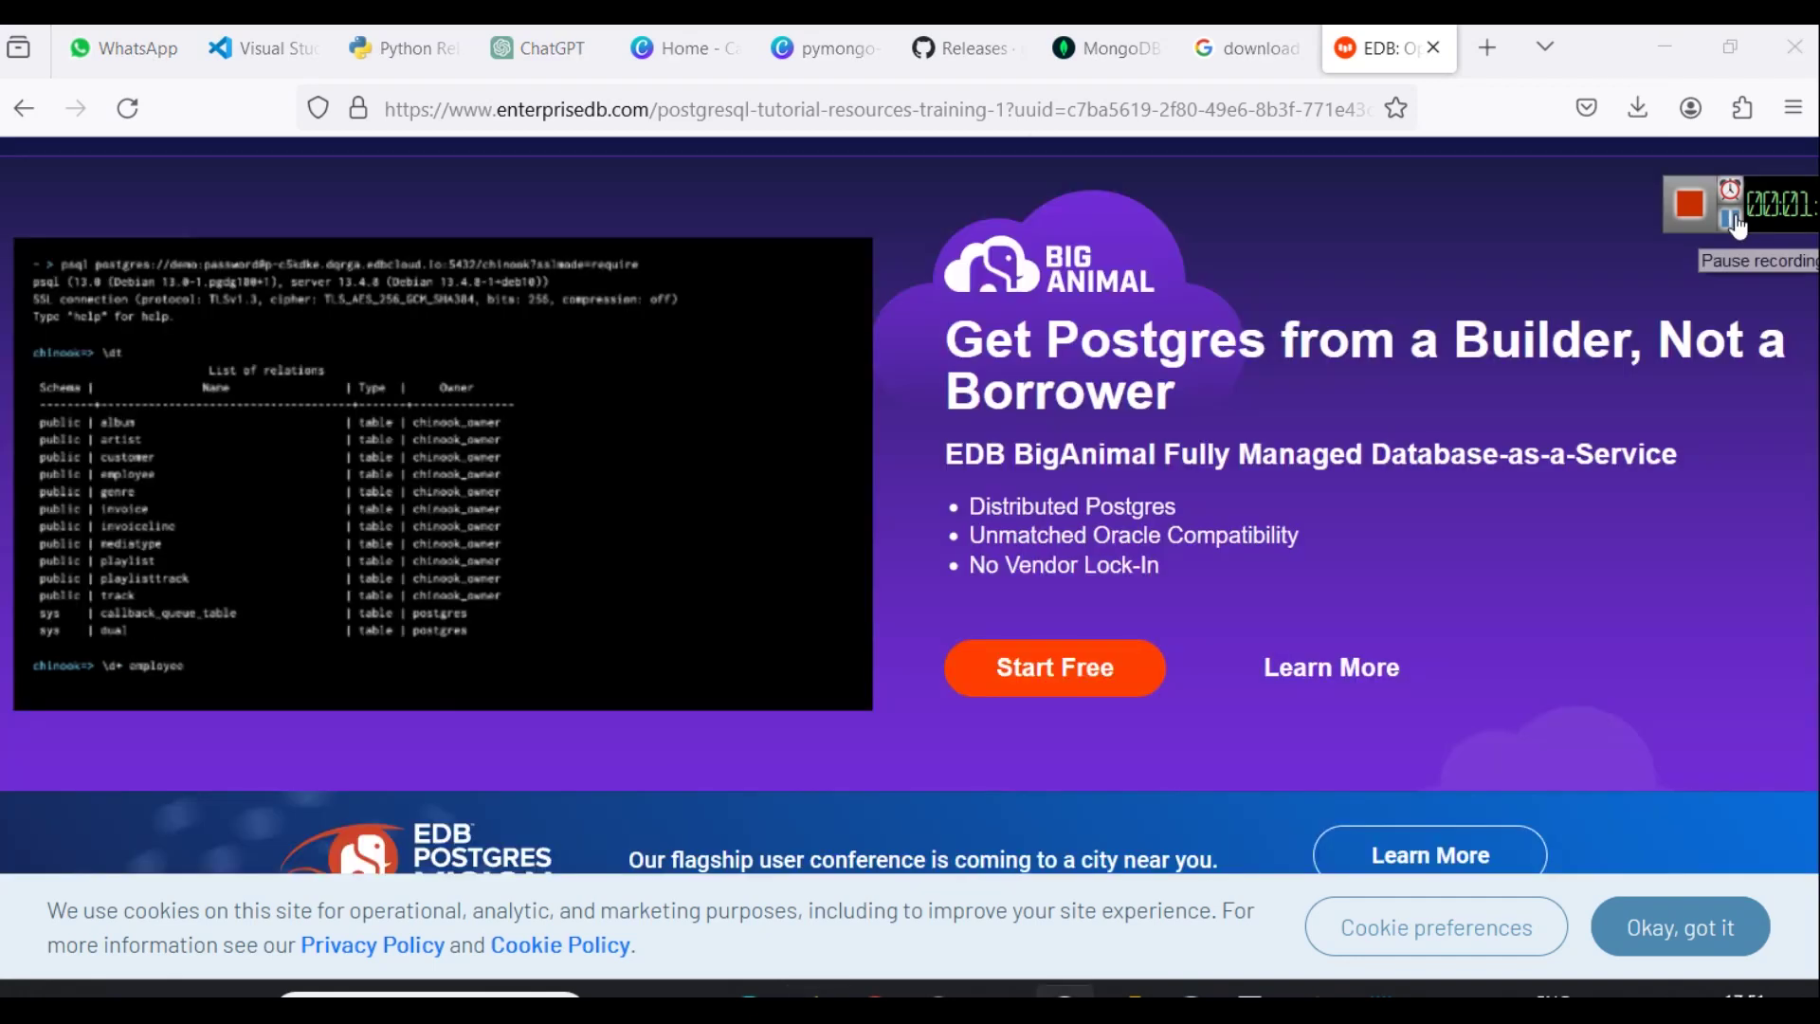
Run postgresql-16.1-1-windows-x64.exe from Firefox's downloads and get past the Welcome page.
click(1633, 111)
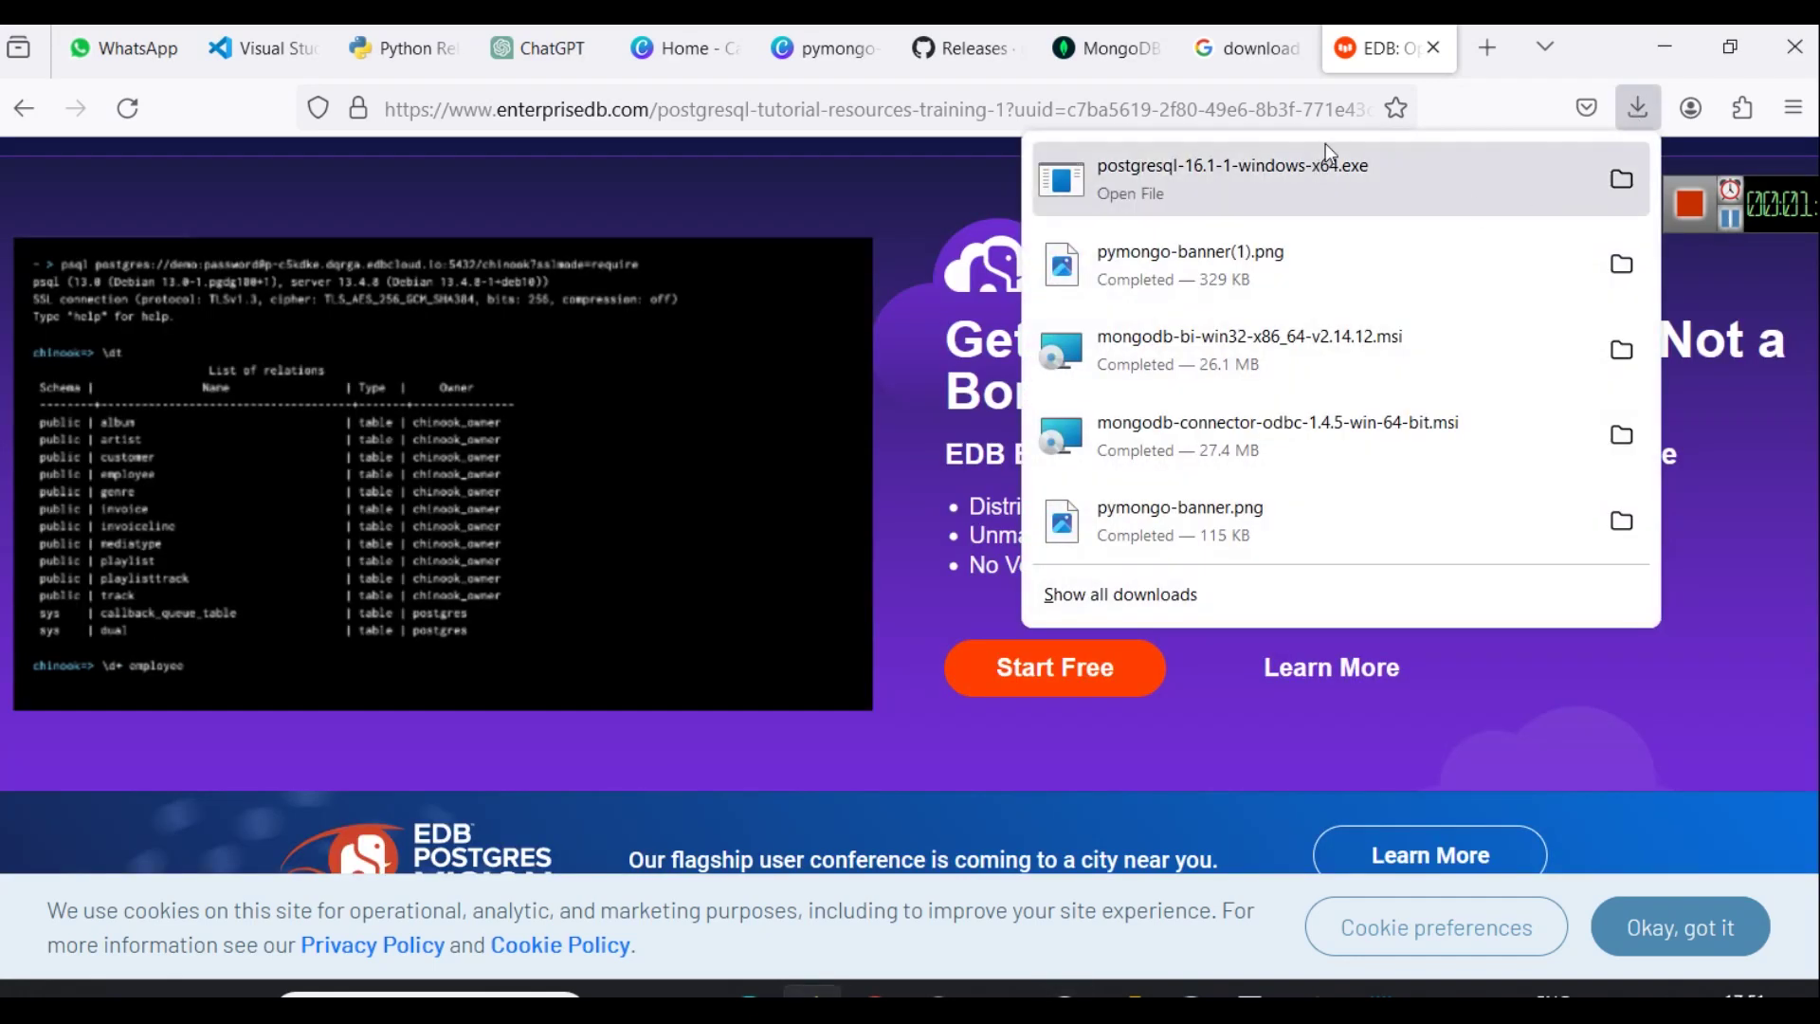
click(1336, 190)
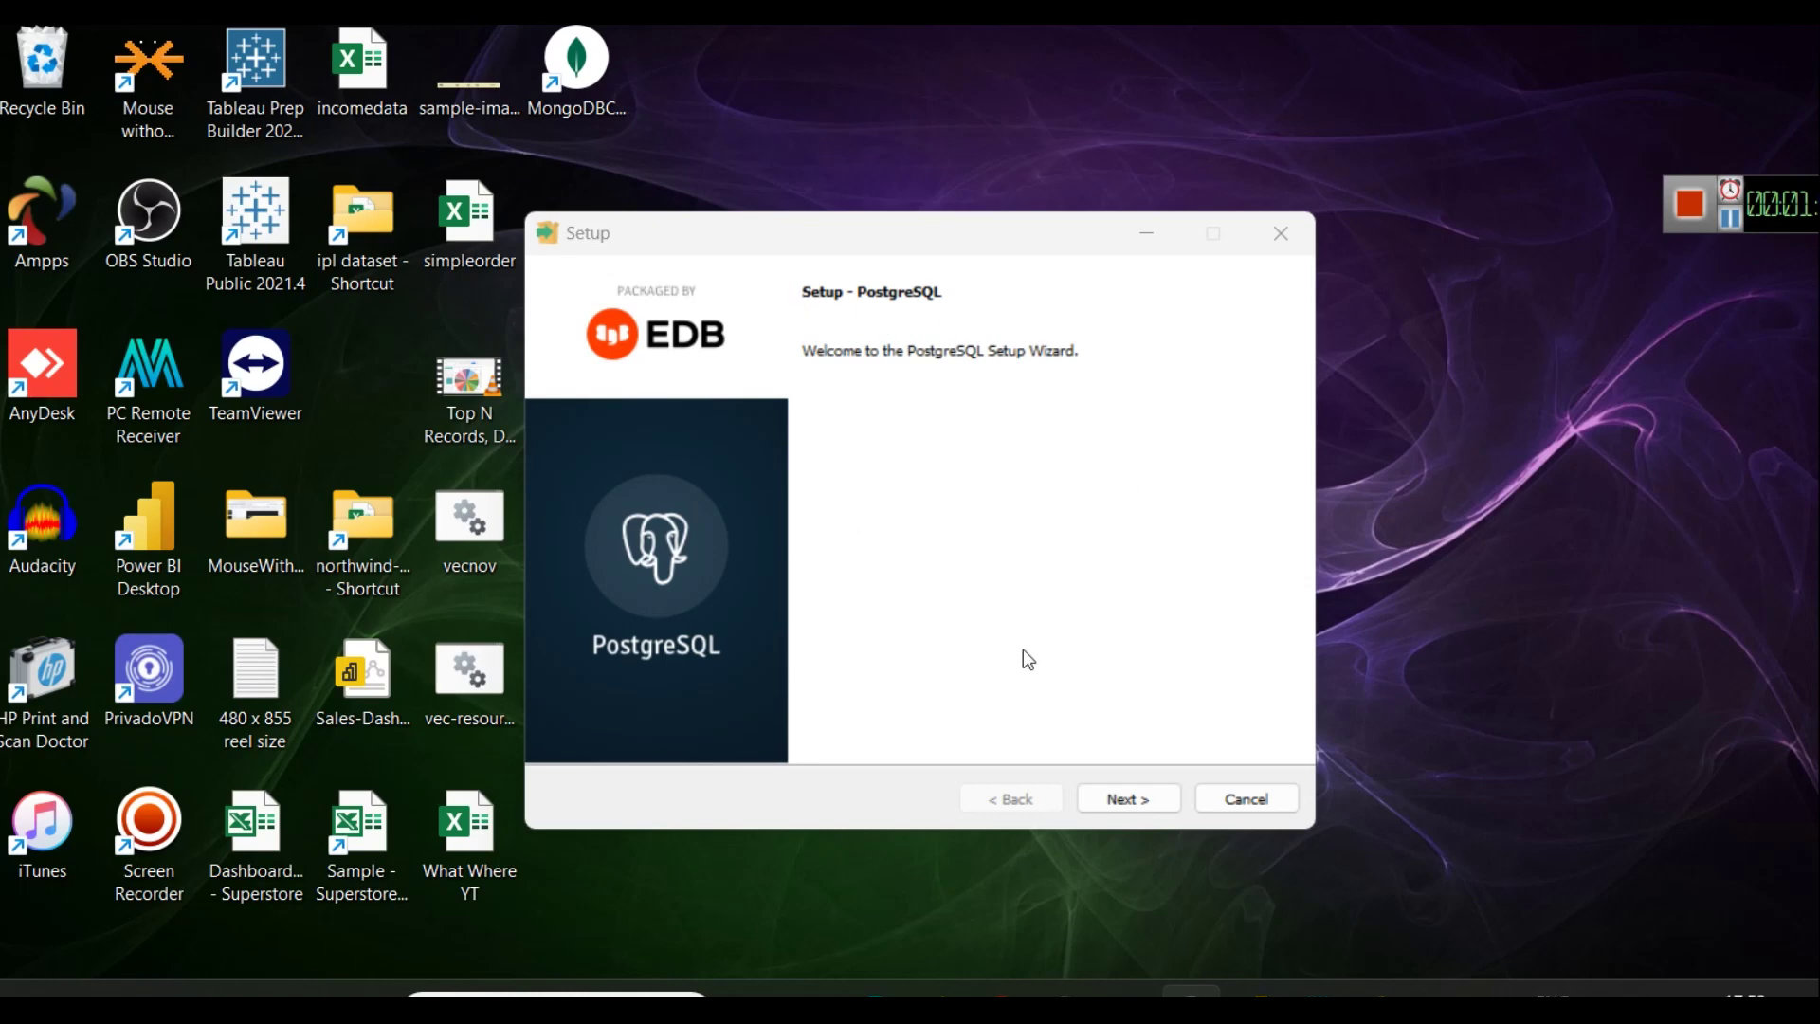
click(1124, 799)
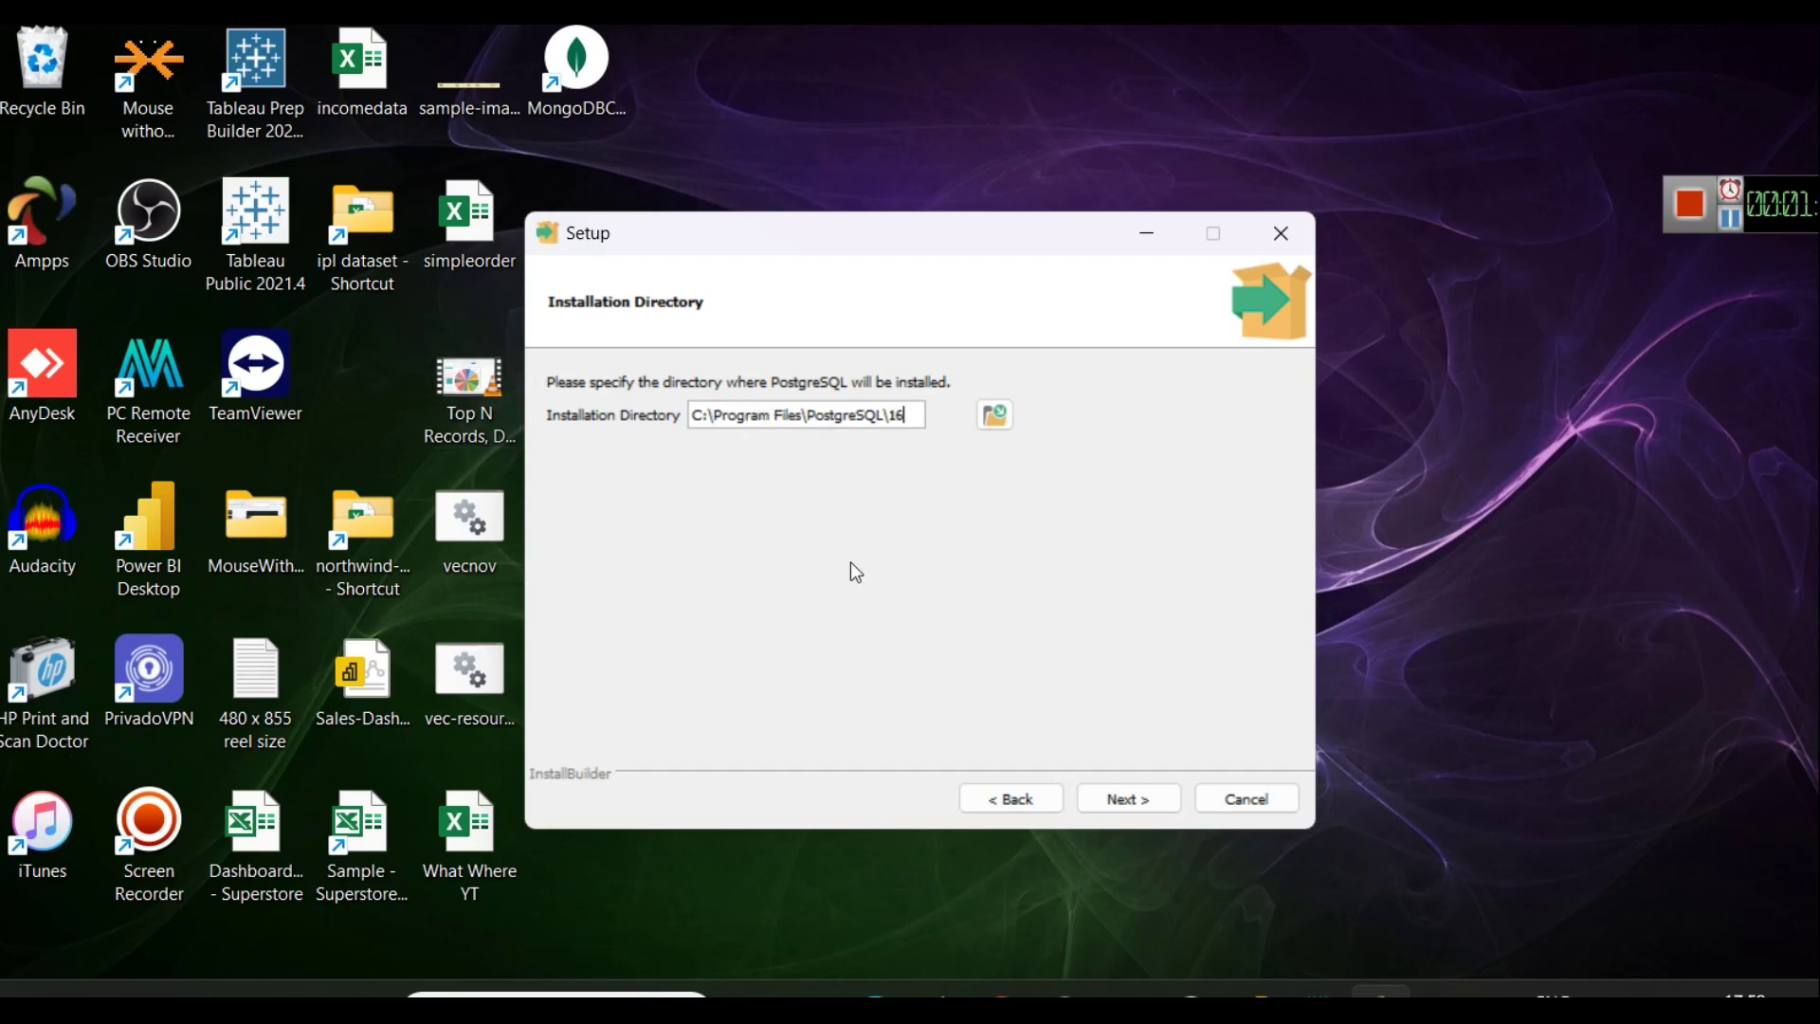
Keep C:\Program Files\PostgreSQL\16 as the install folder and all four components selected.
click(1136, 796)
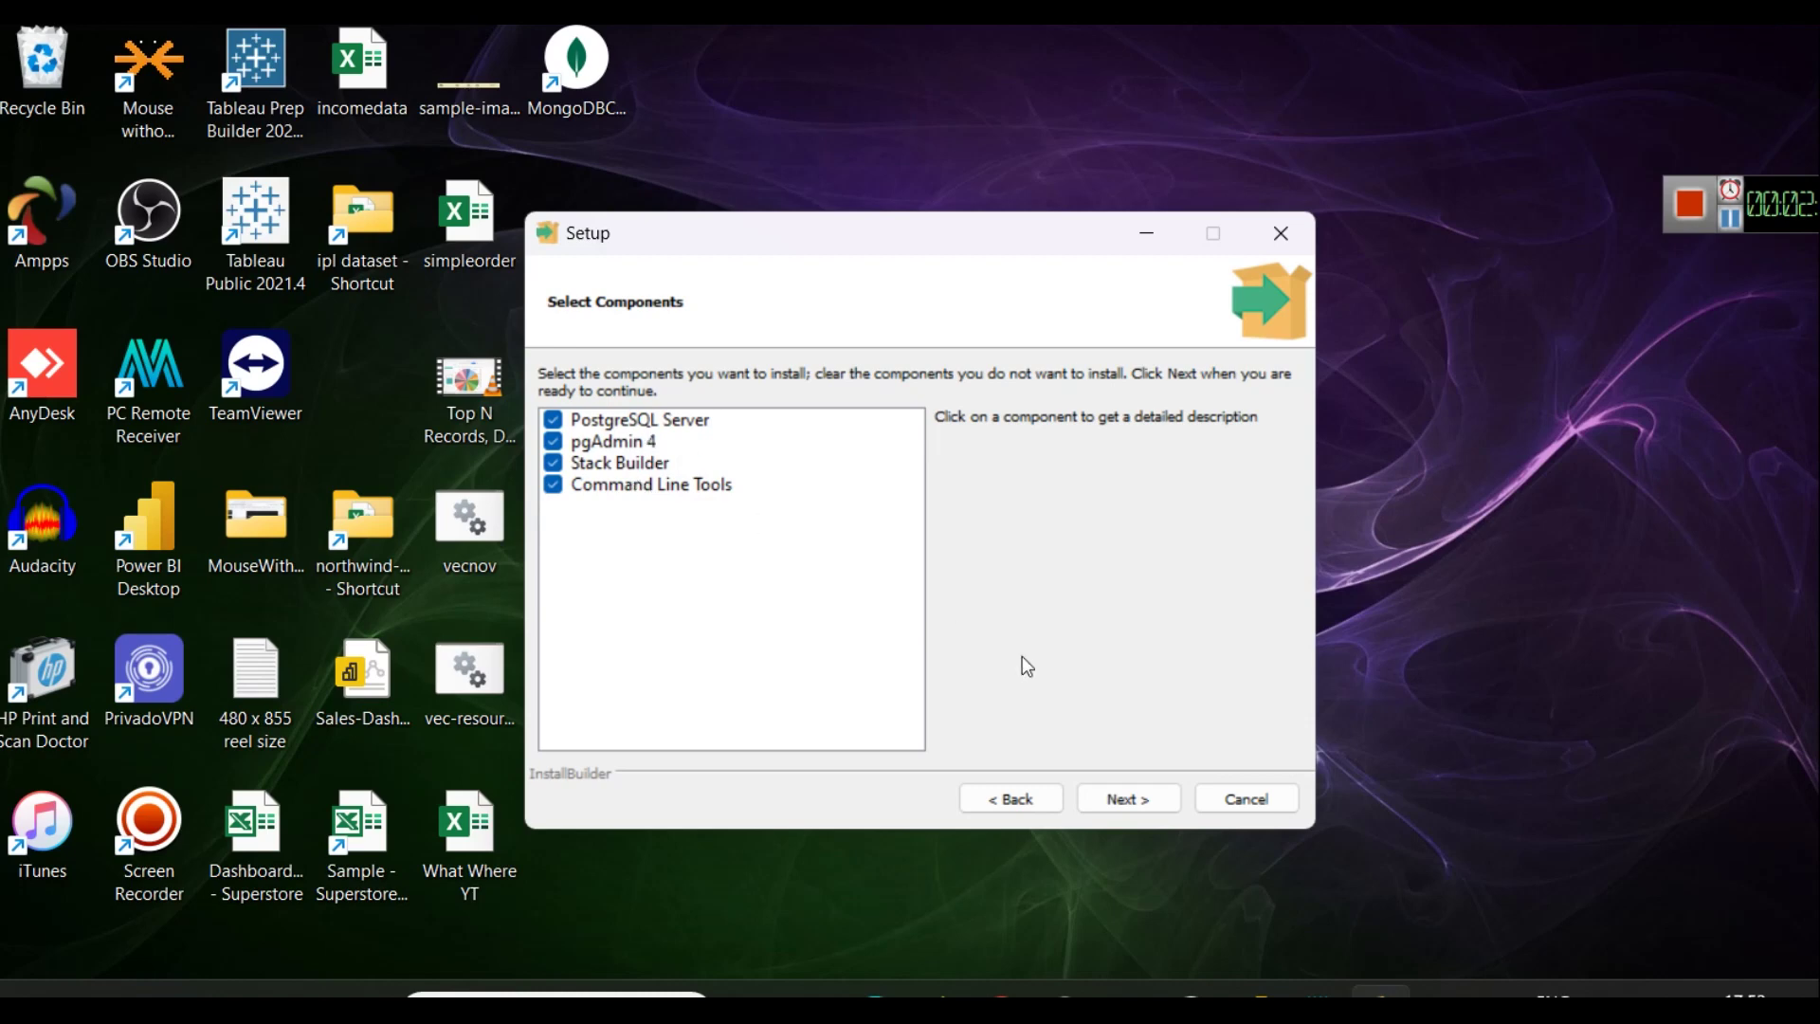
click(1154, 803)
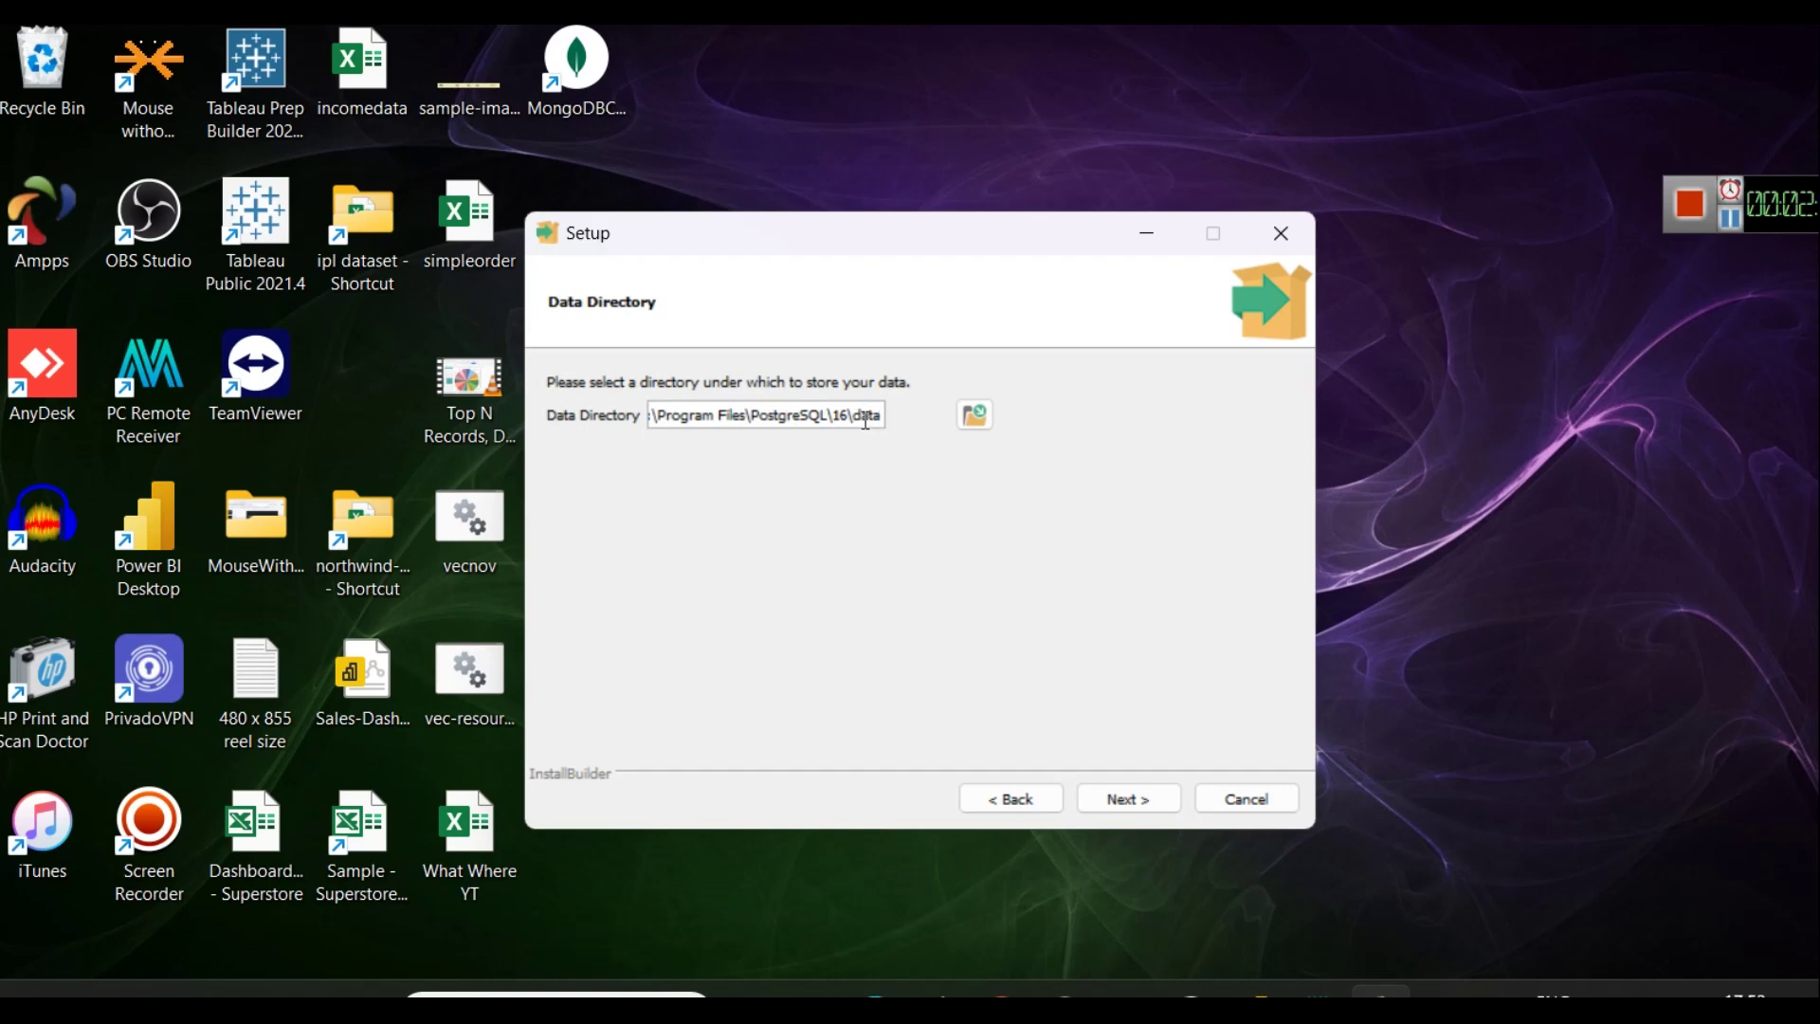
Keep the default data directory, then enter and confirm the database superuser password.
click(1145, 802)
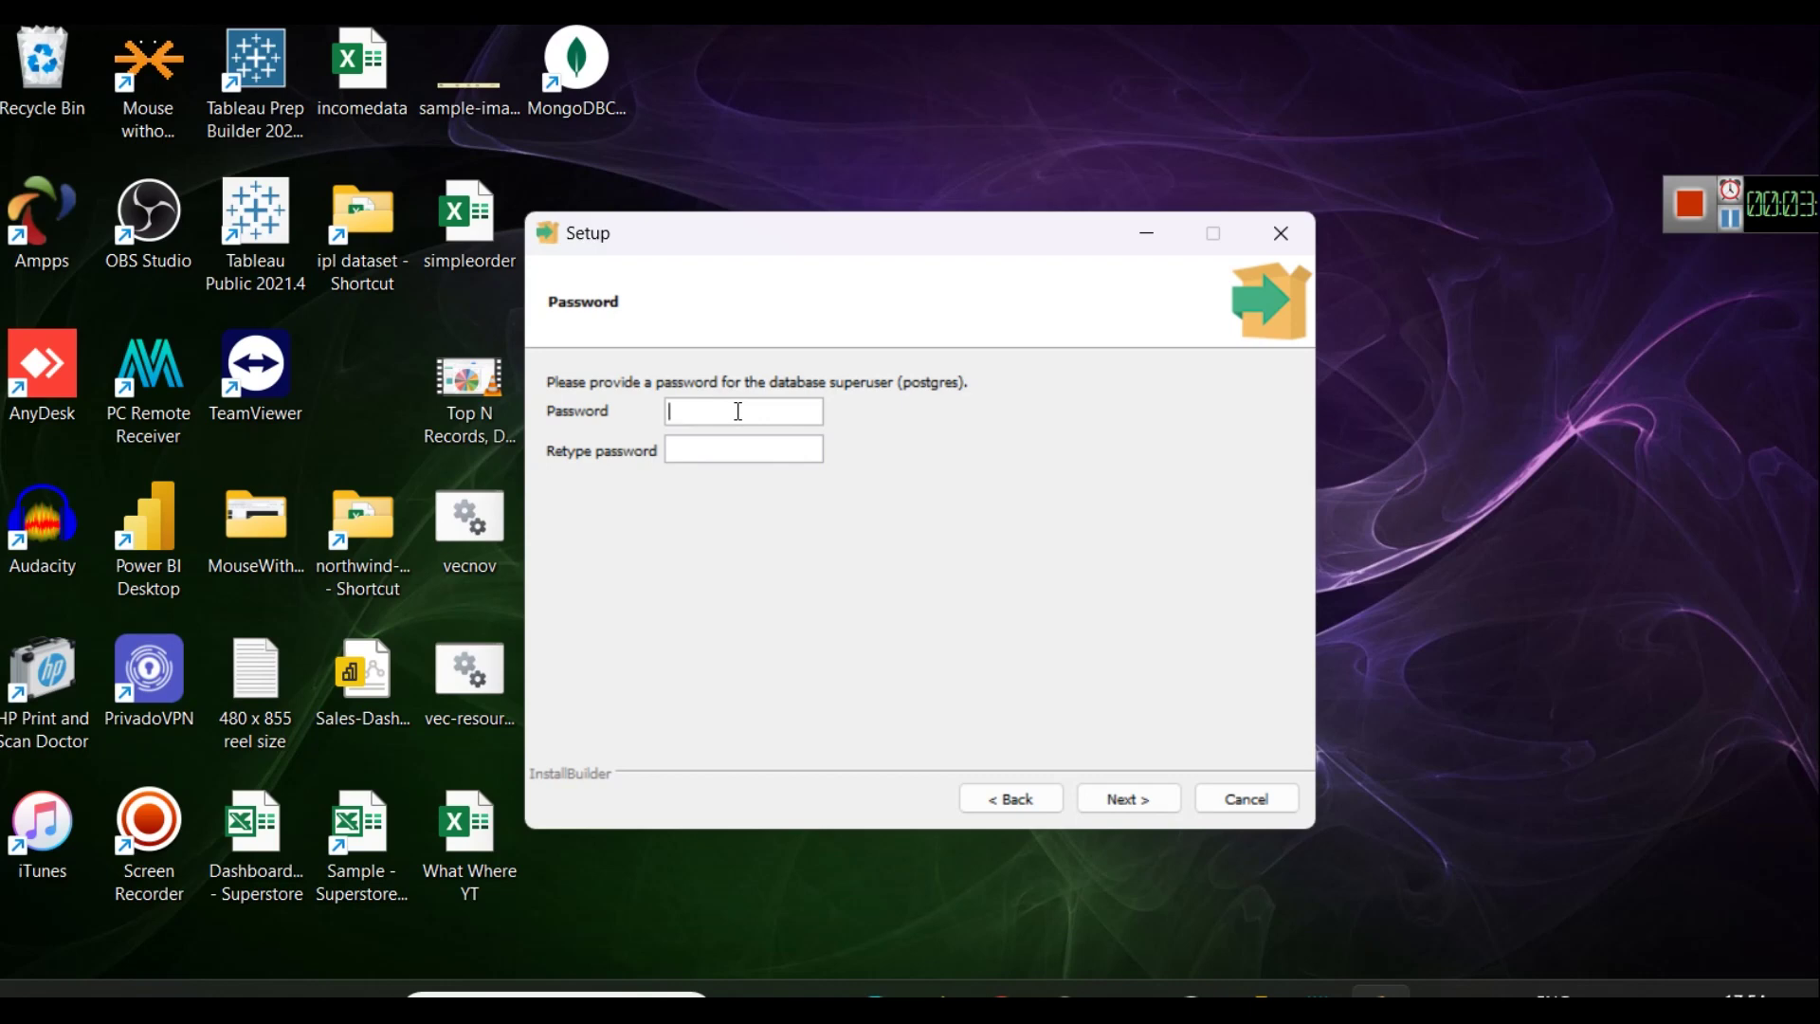
click(1103, 797)
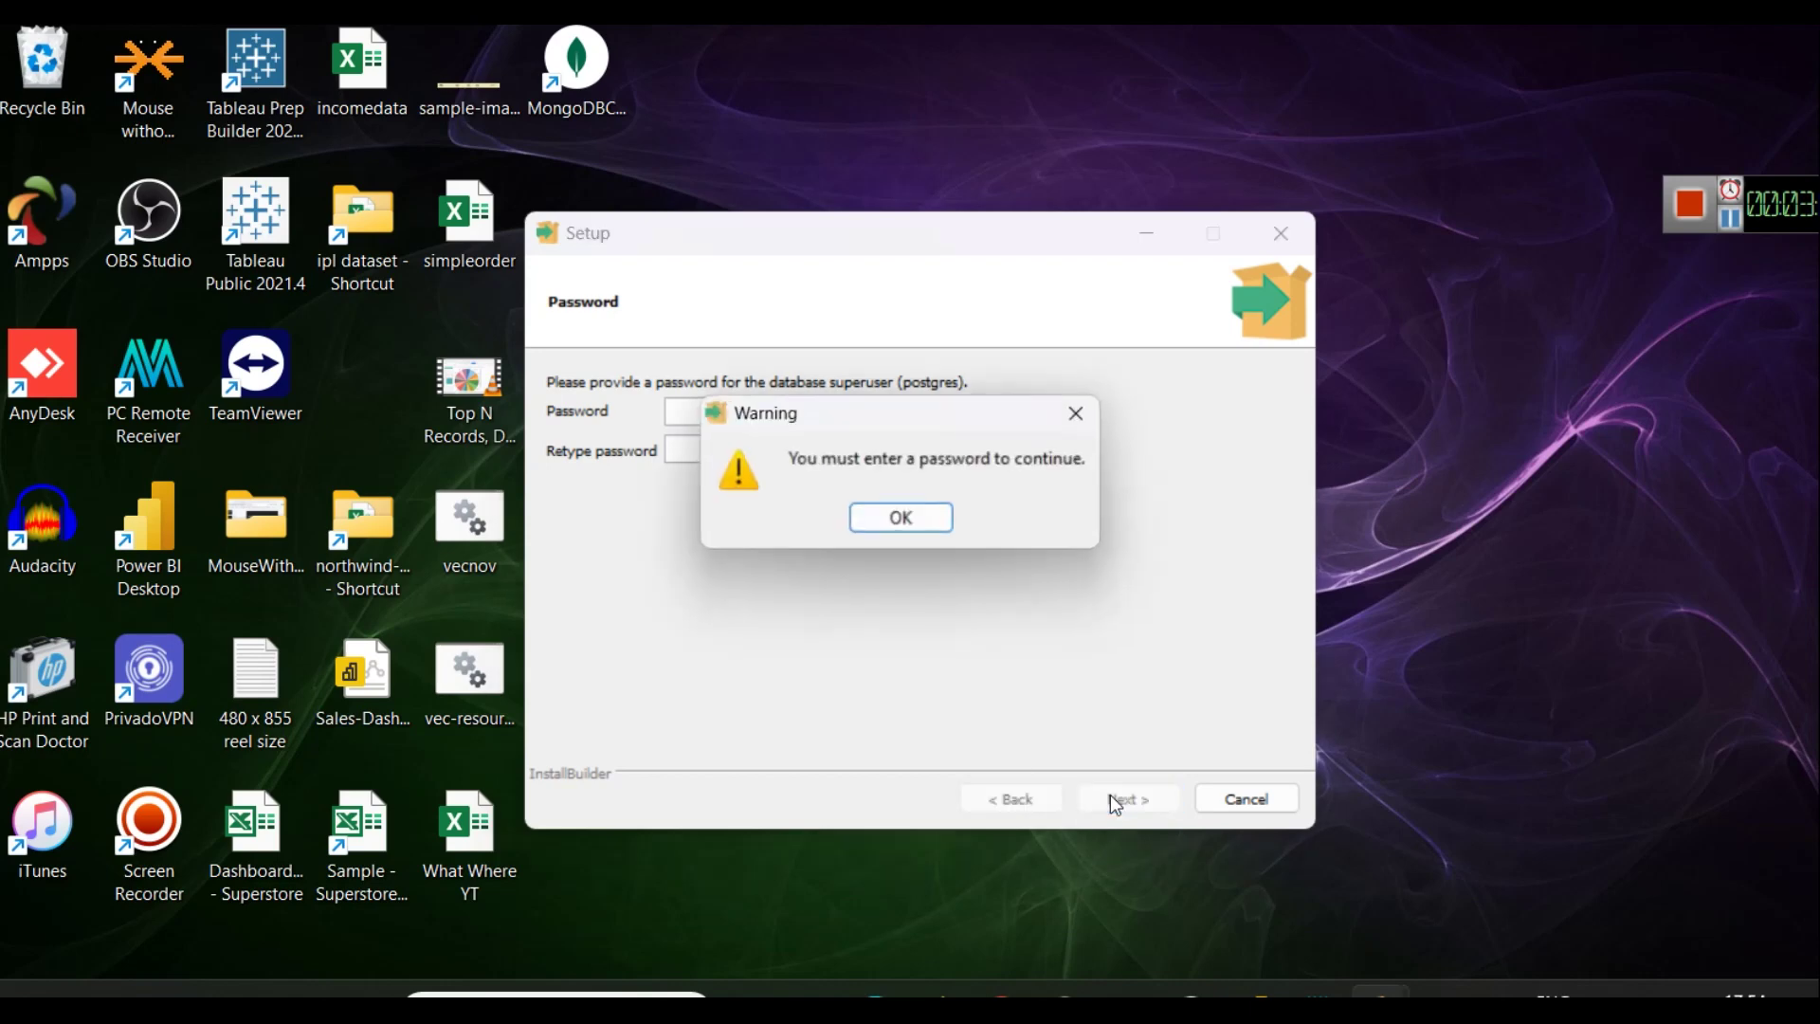
click(903, 520)
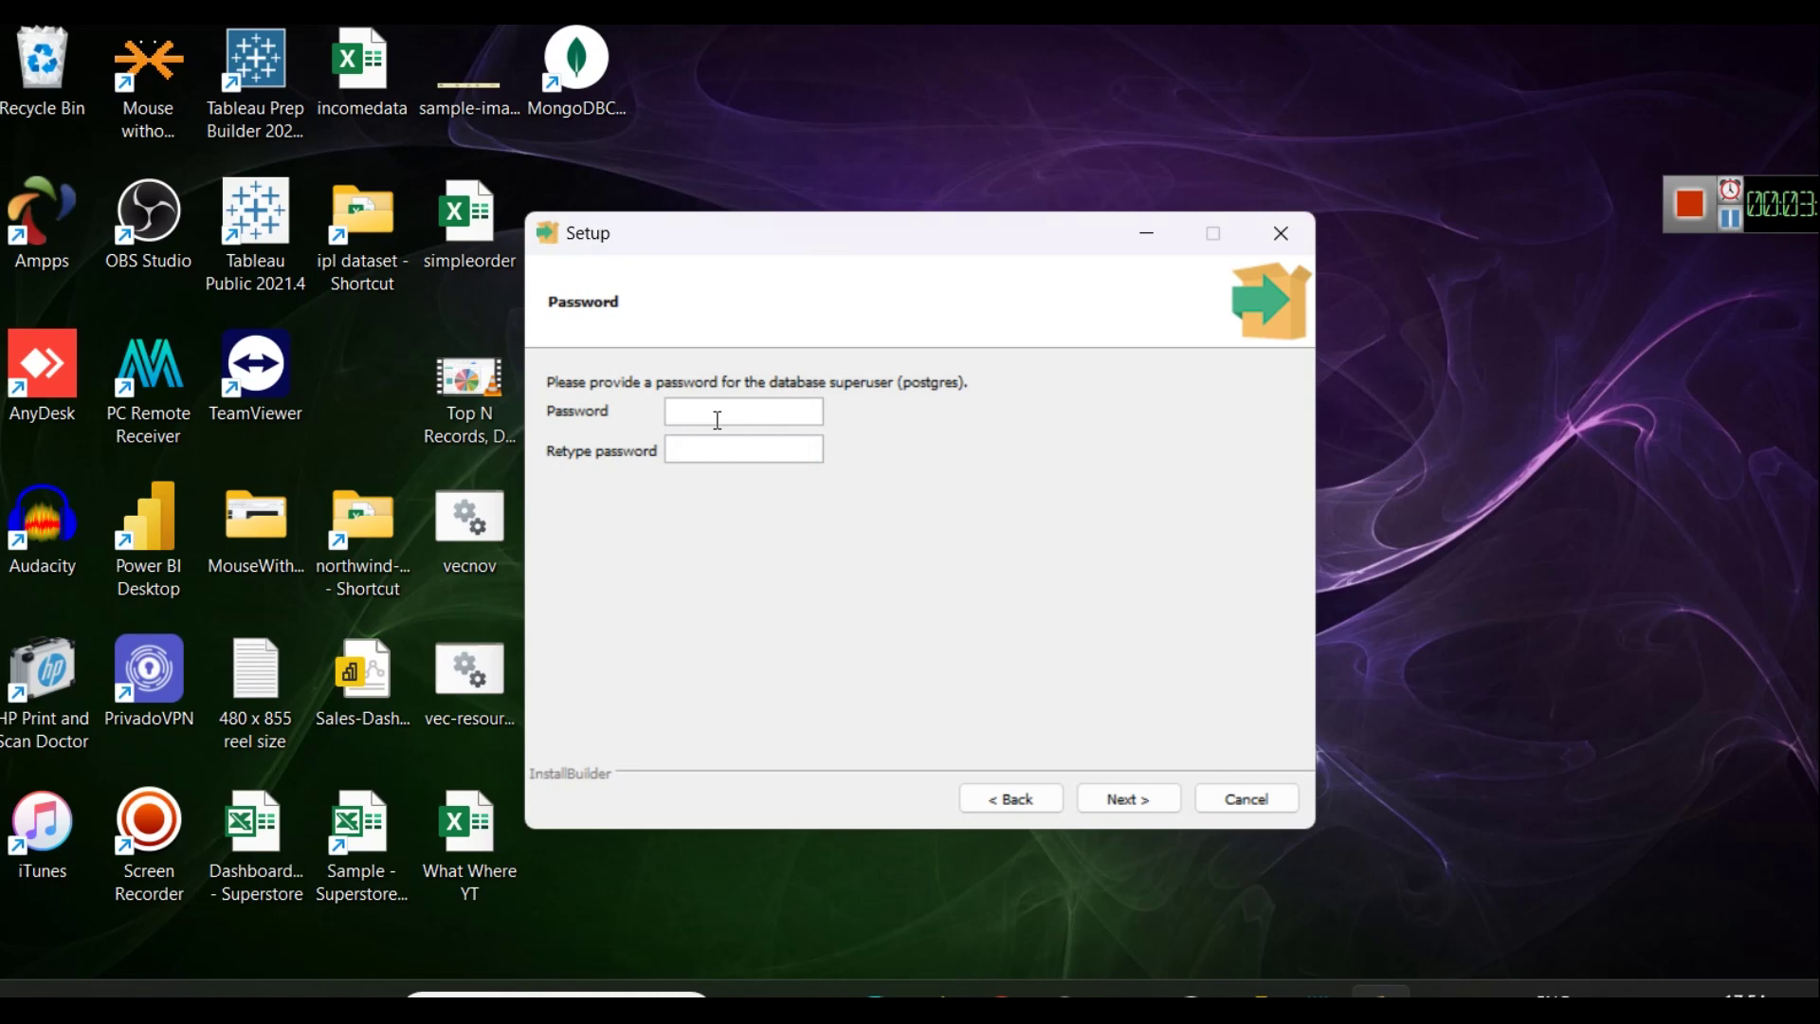
text(root)
key(Tab)
text(root)
click(1111, 802)
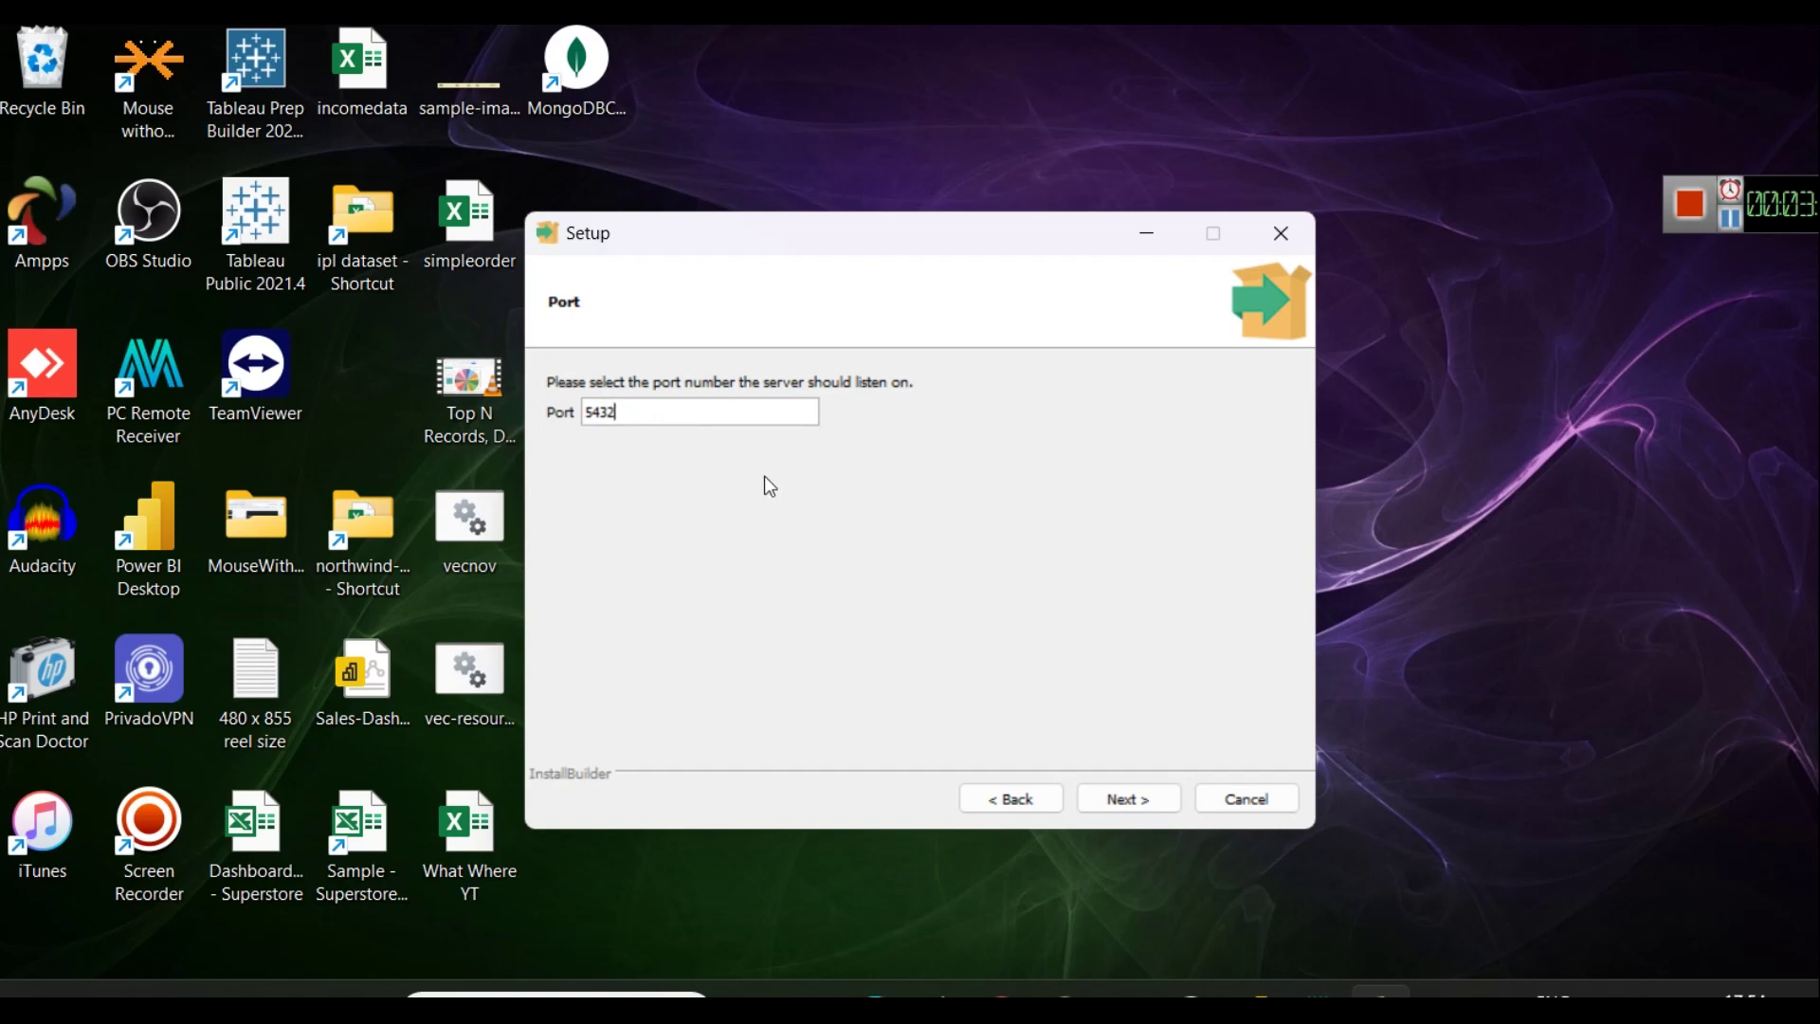
Keep port 5432 and [Default locale], continuing to the Pre Installation Summary.
click(1156, 799)
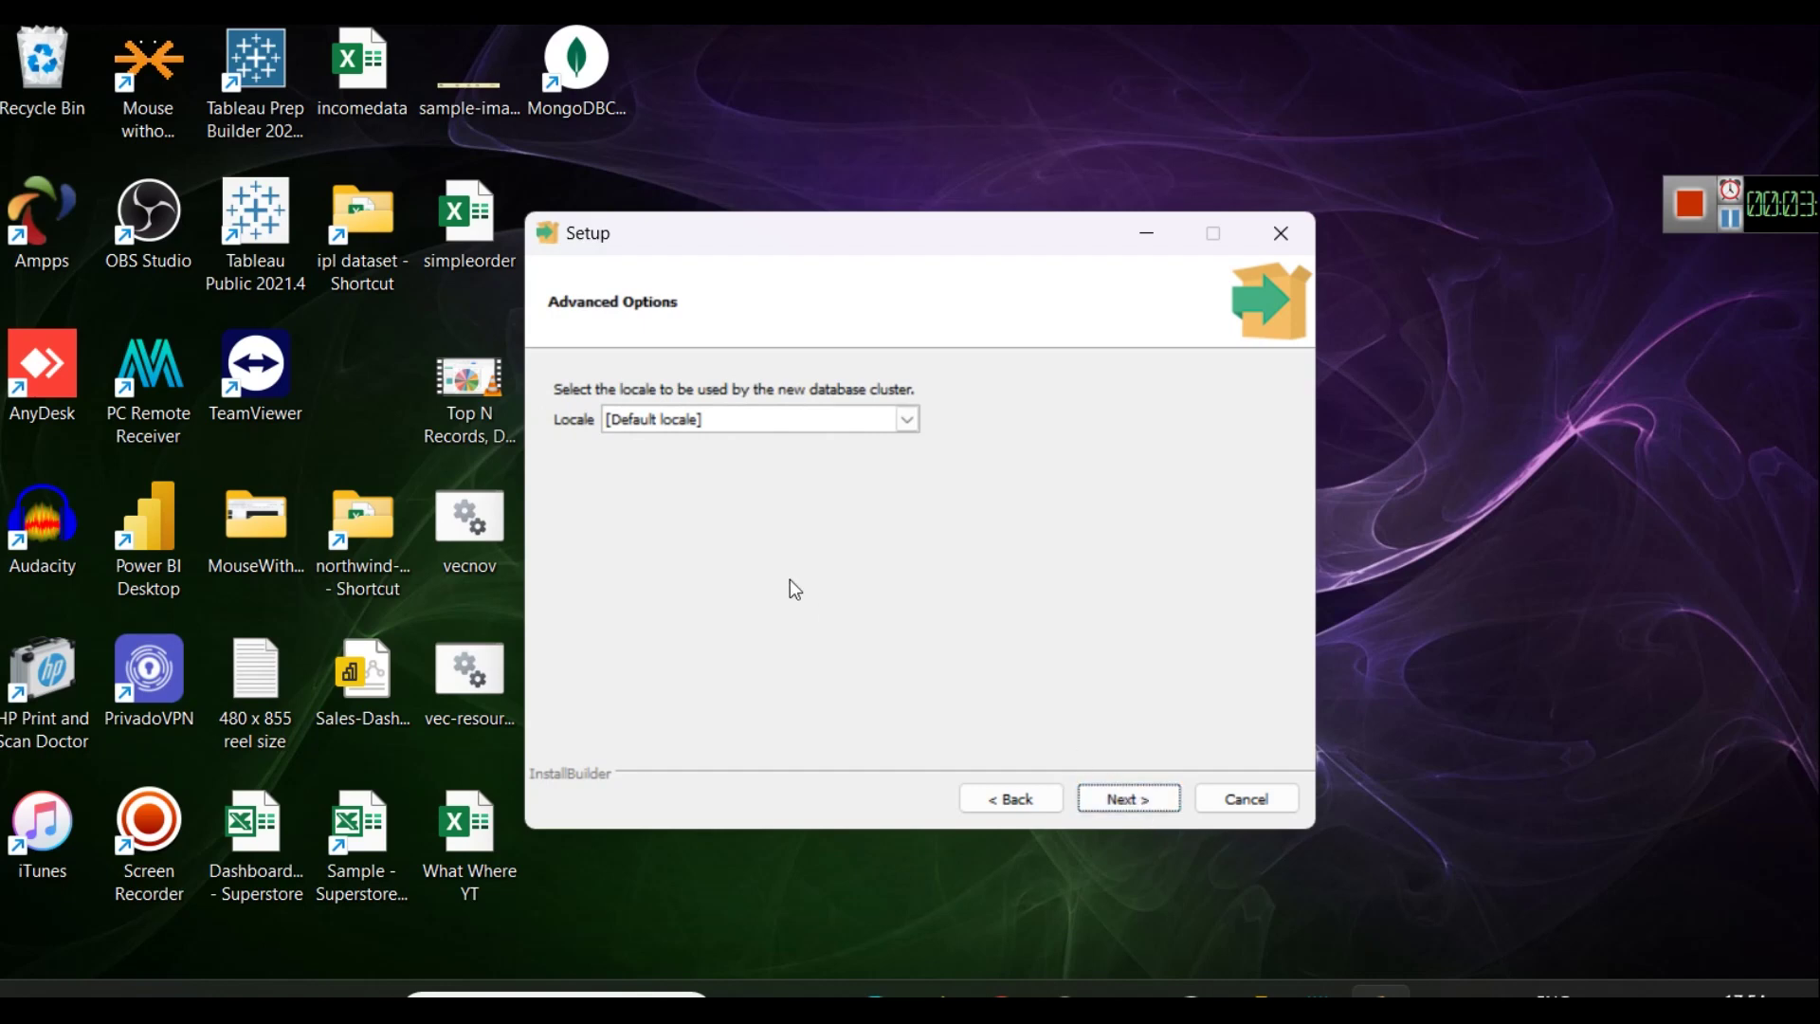
click(907, 419)
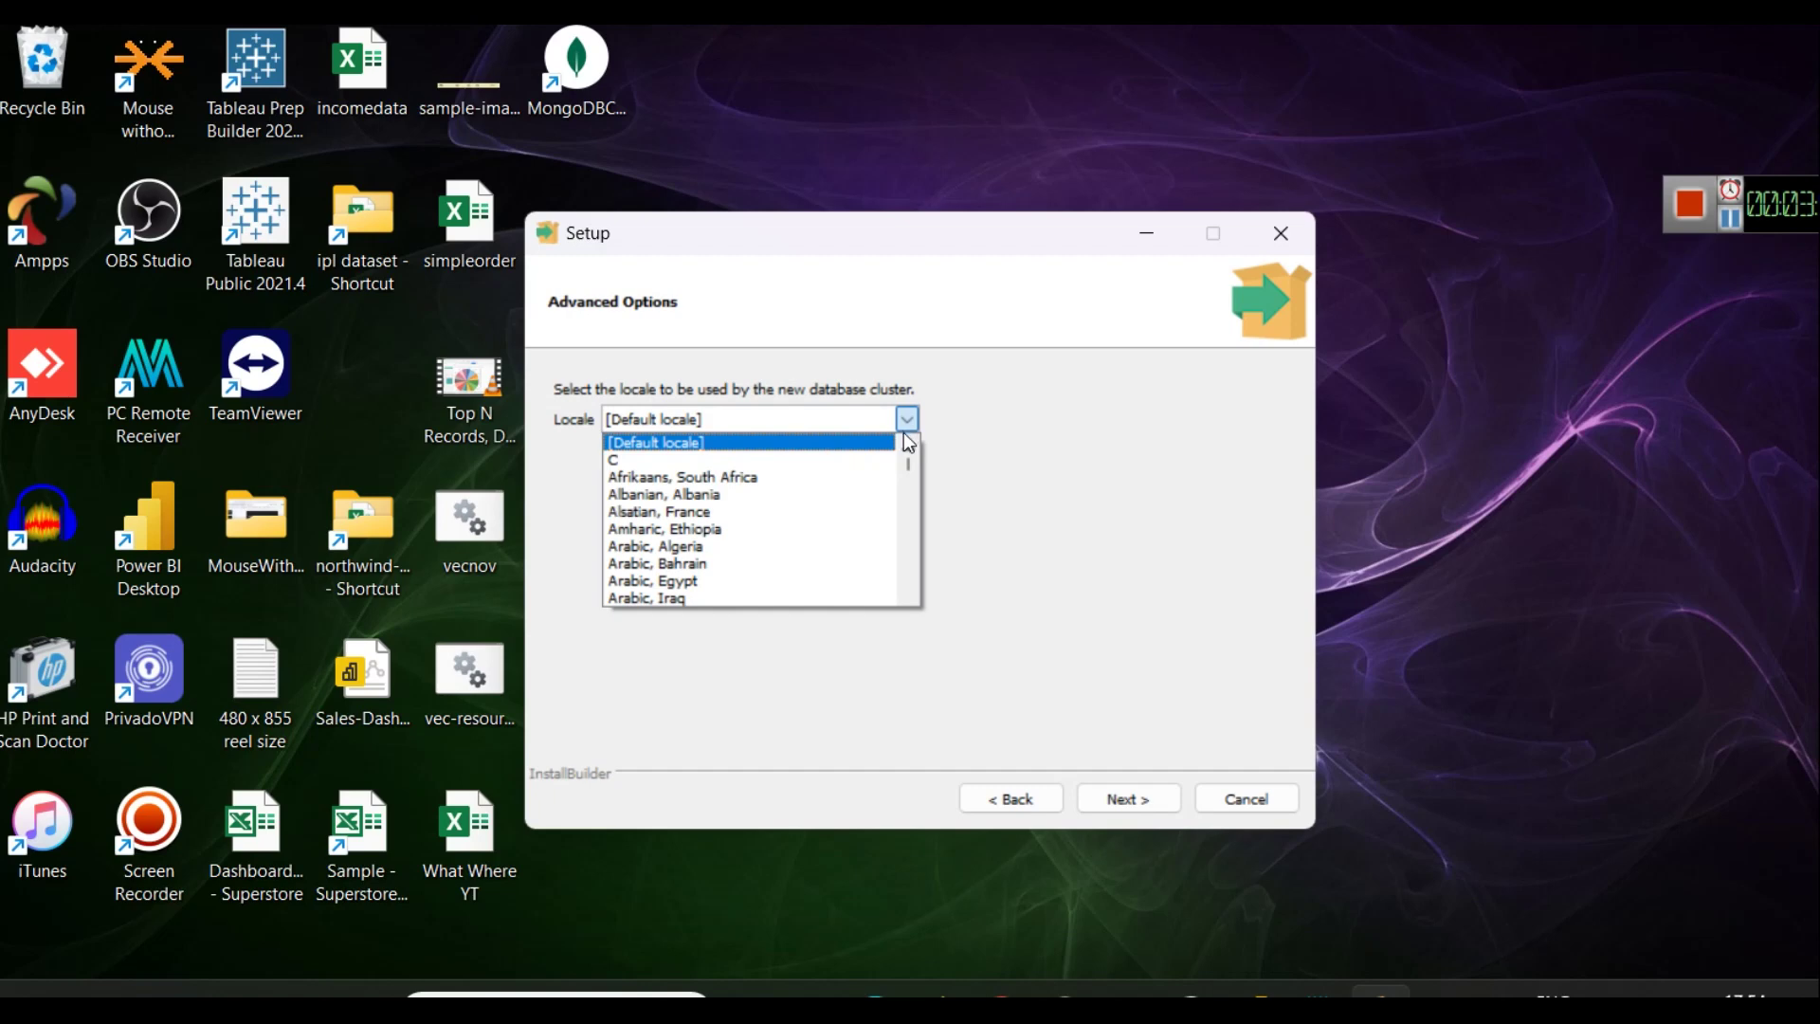
click(1001, 486)
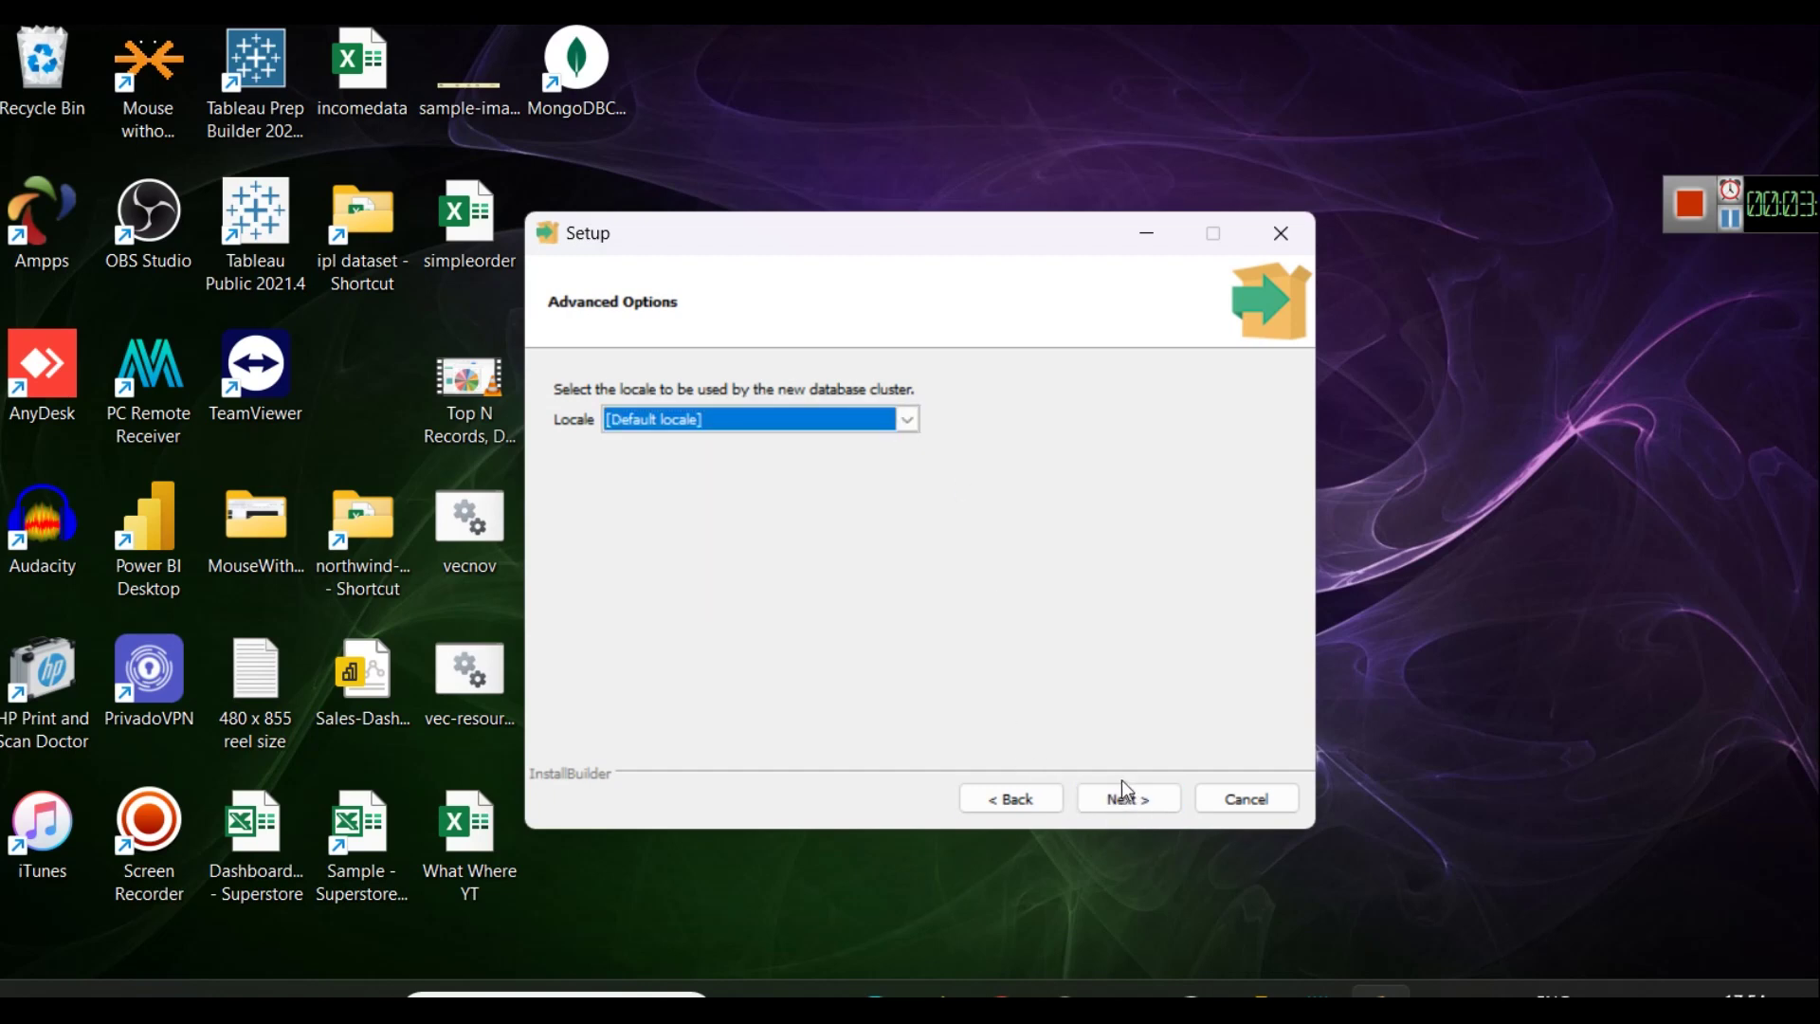
click(1112, 802)
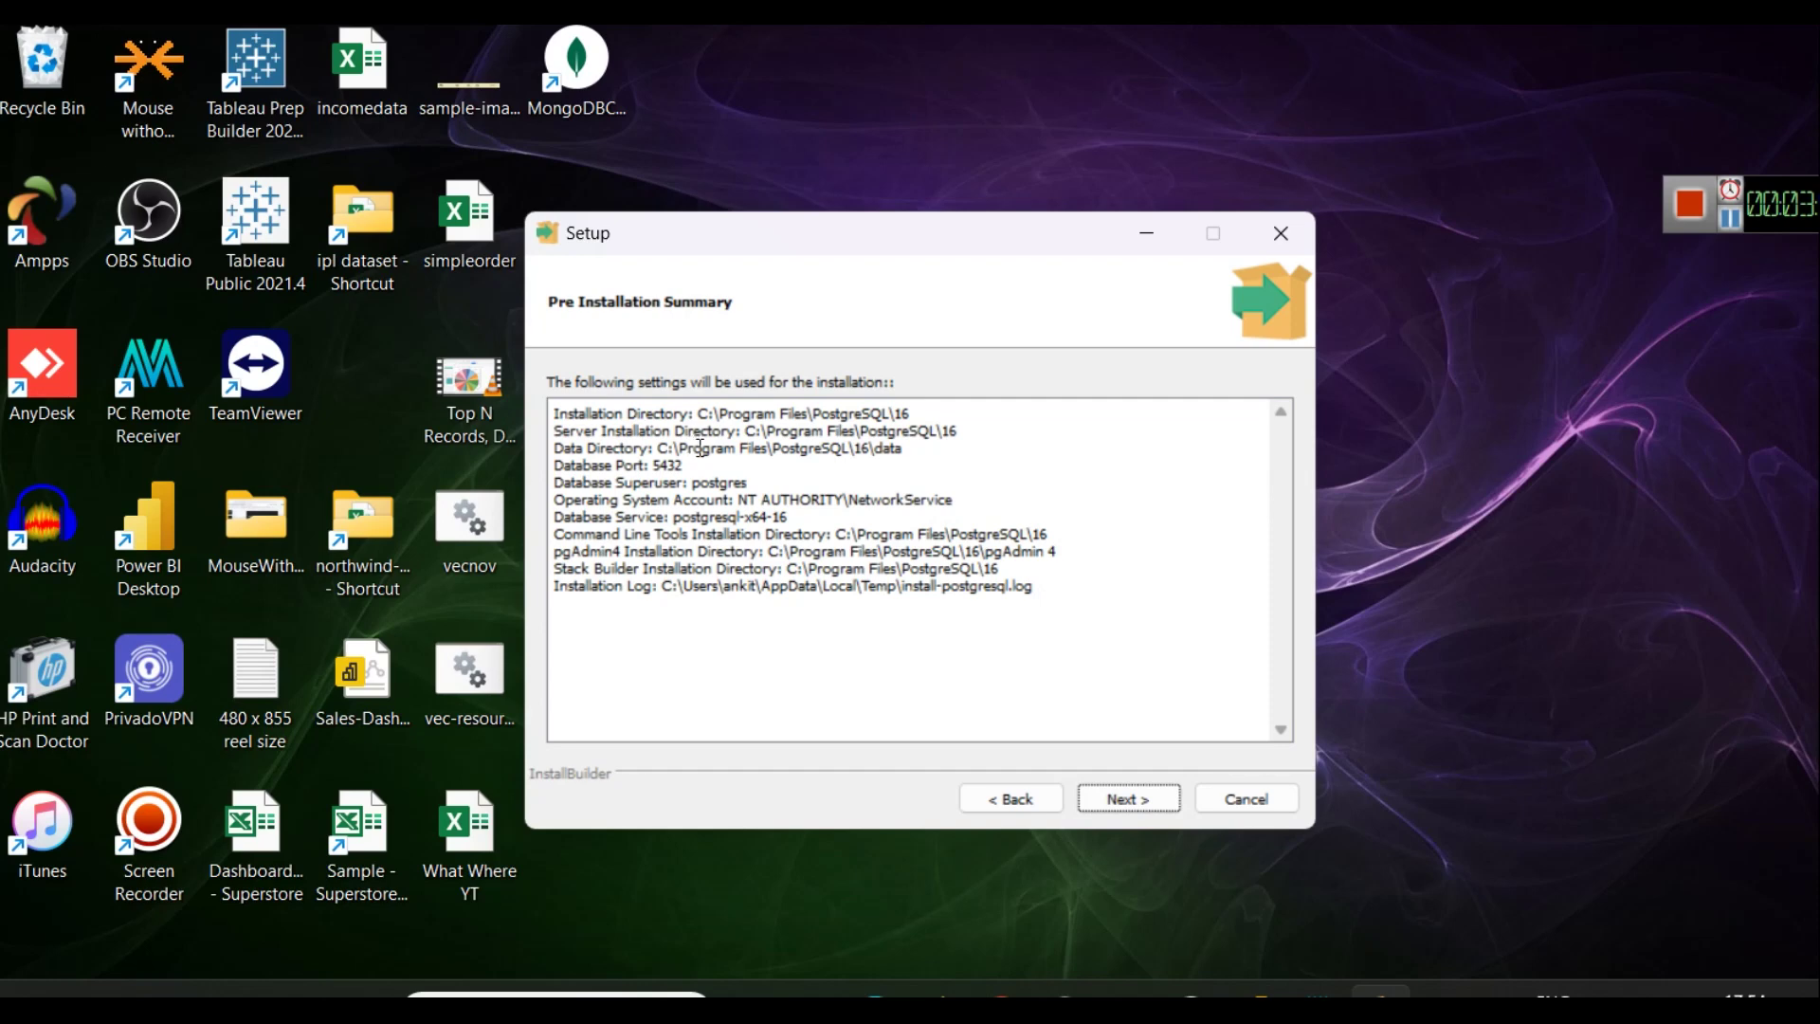
Save the pre-installation summary text to a Notepad file, then advance to Ready to Install.
drag(1080, 609, 578, 402)
key(ctrl+c)
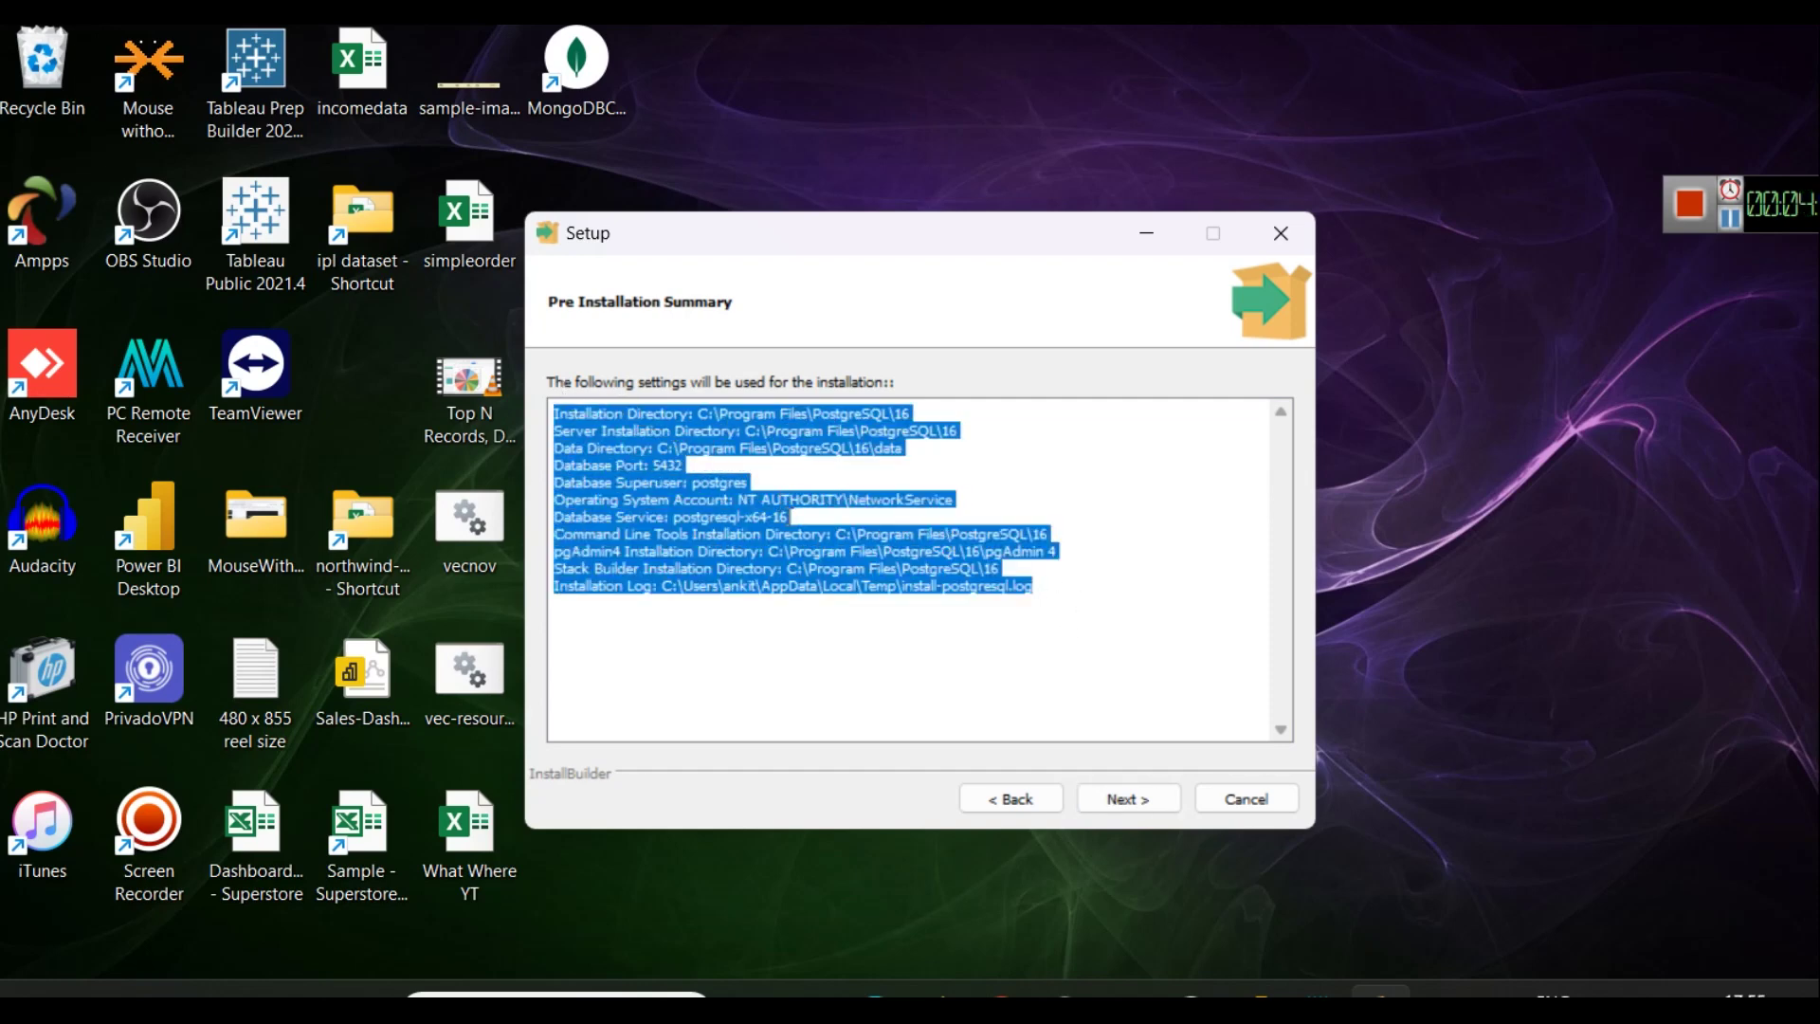
key(super+r)
key(Return)
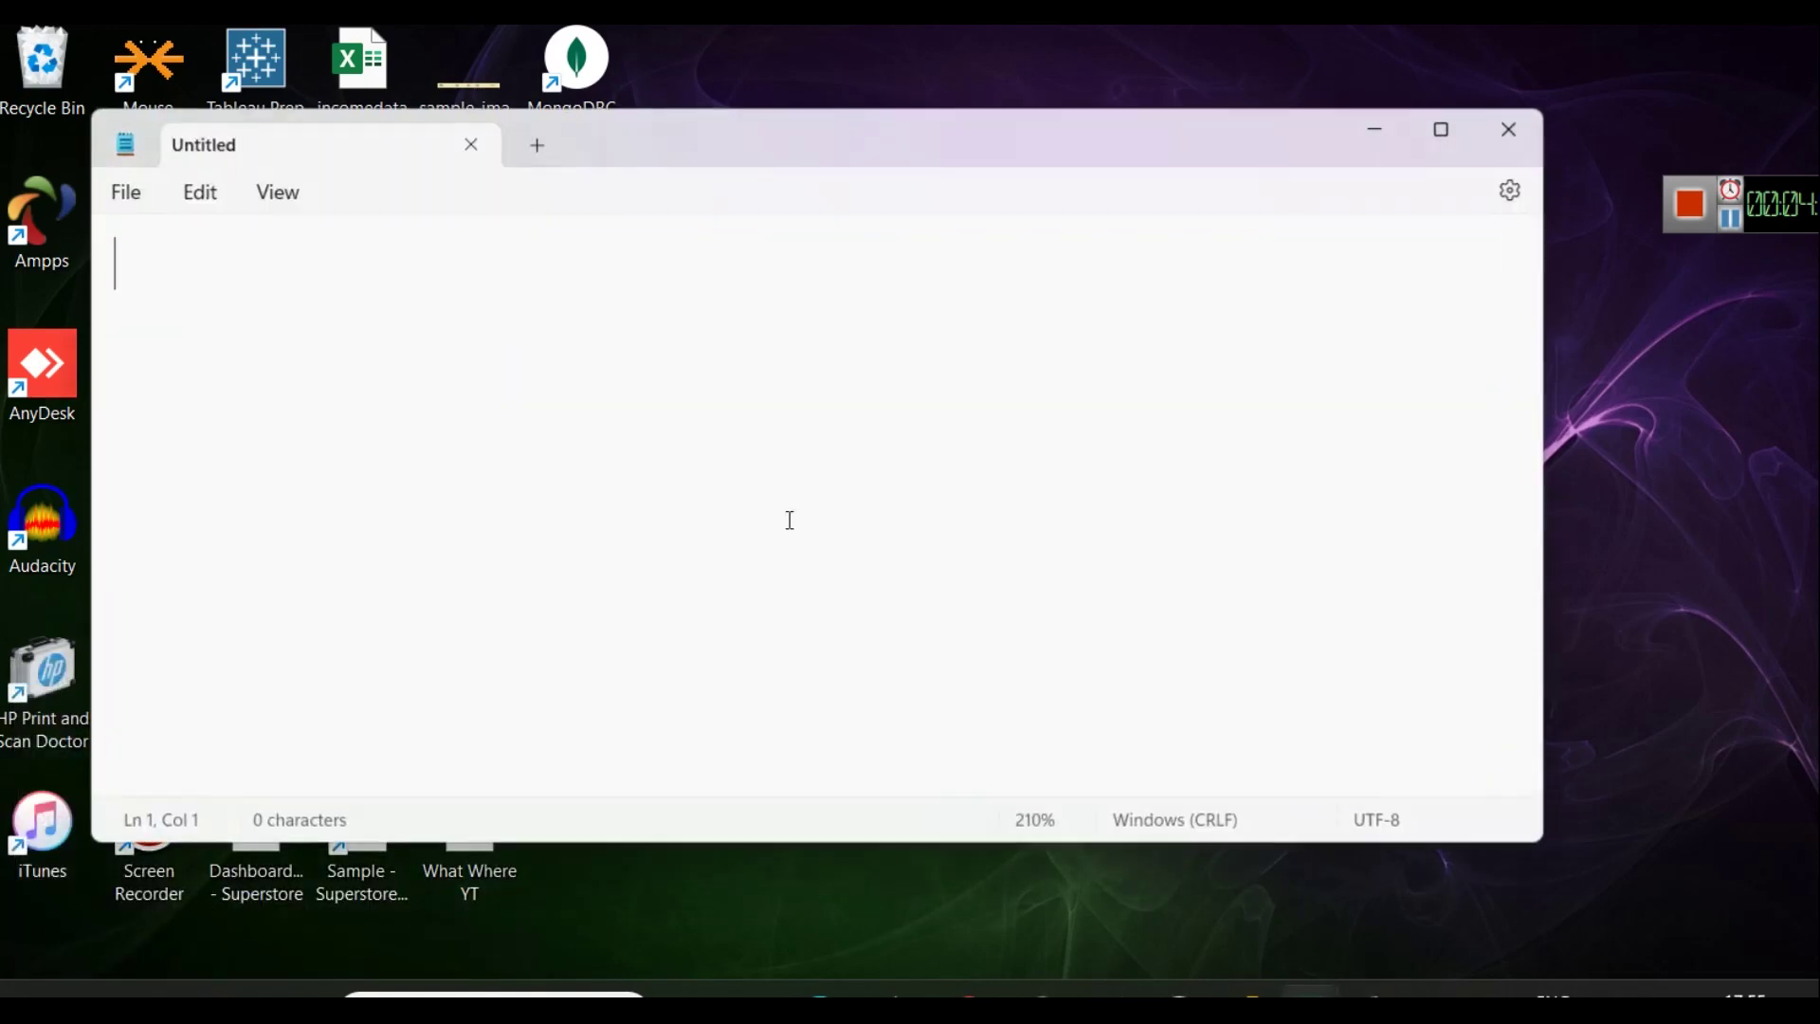
key(ctrl+v)
key(ctrl+s)
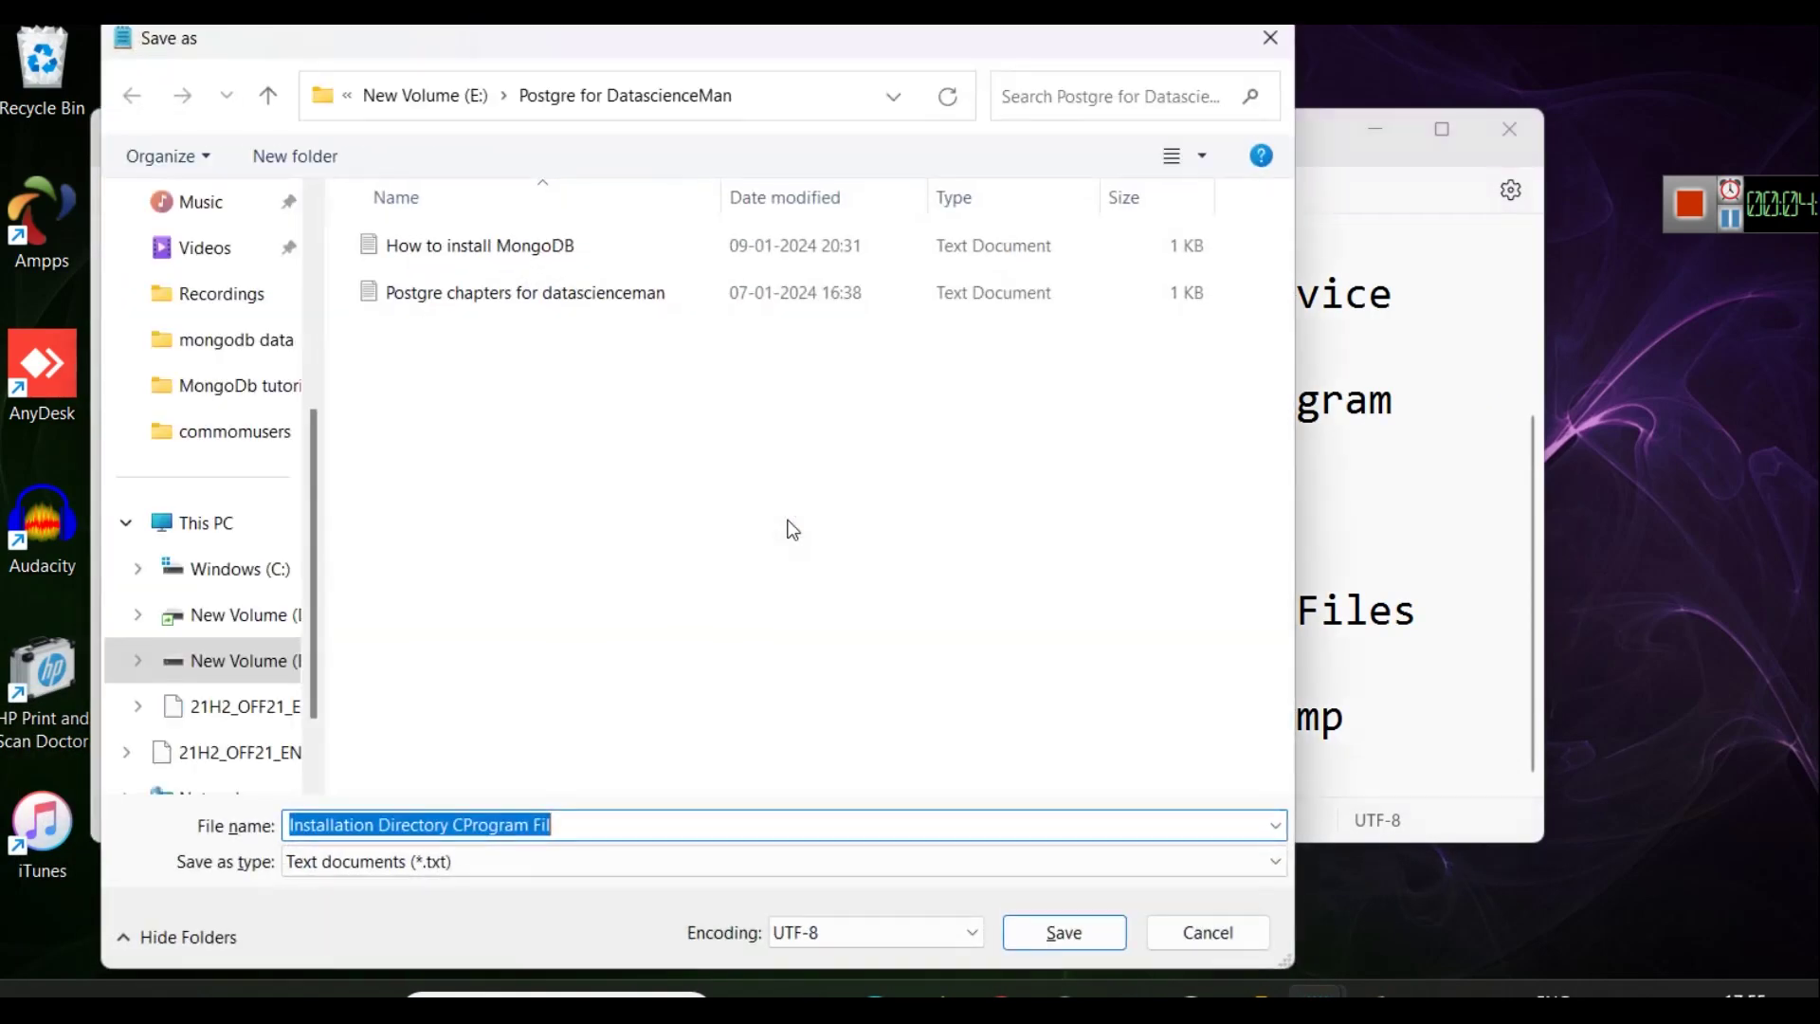
key(Return)
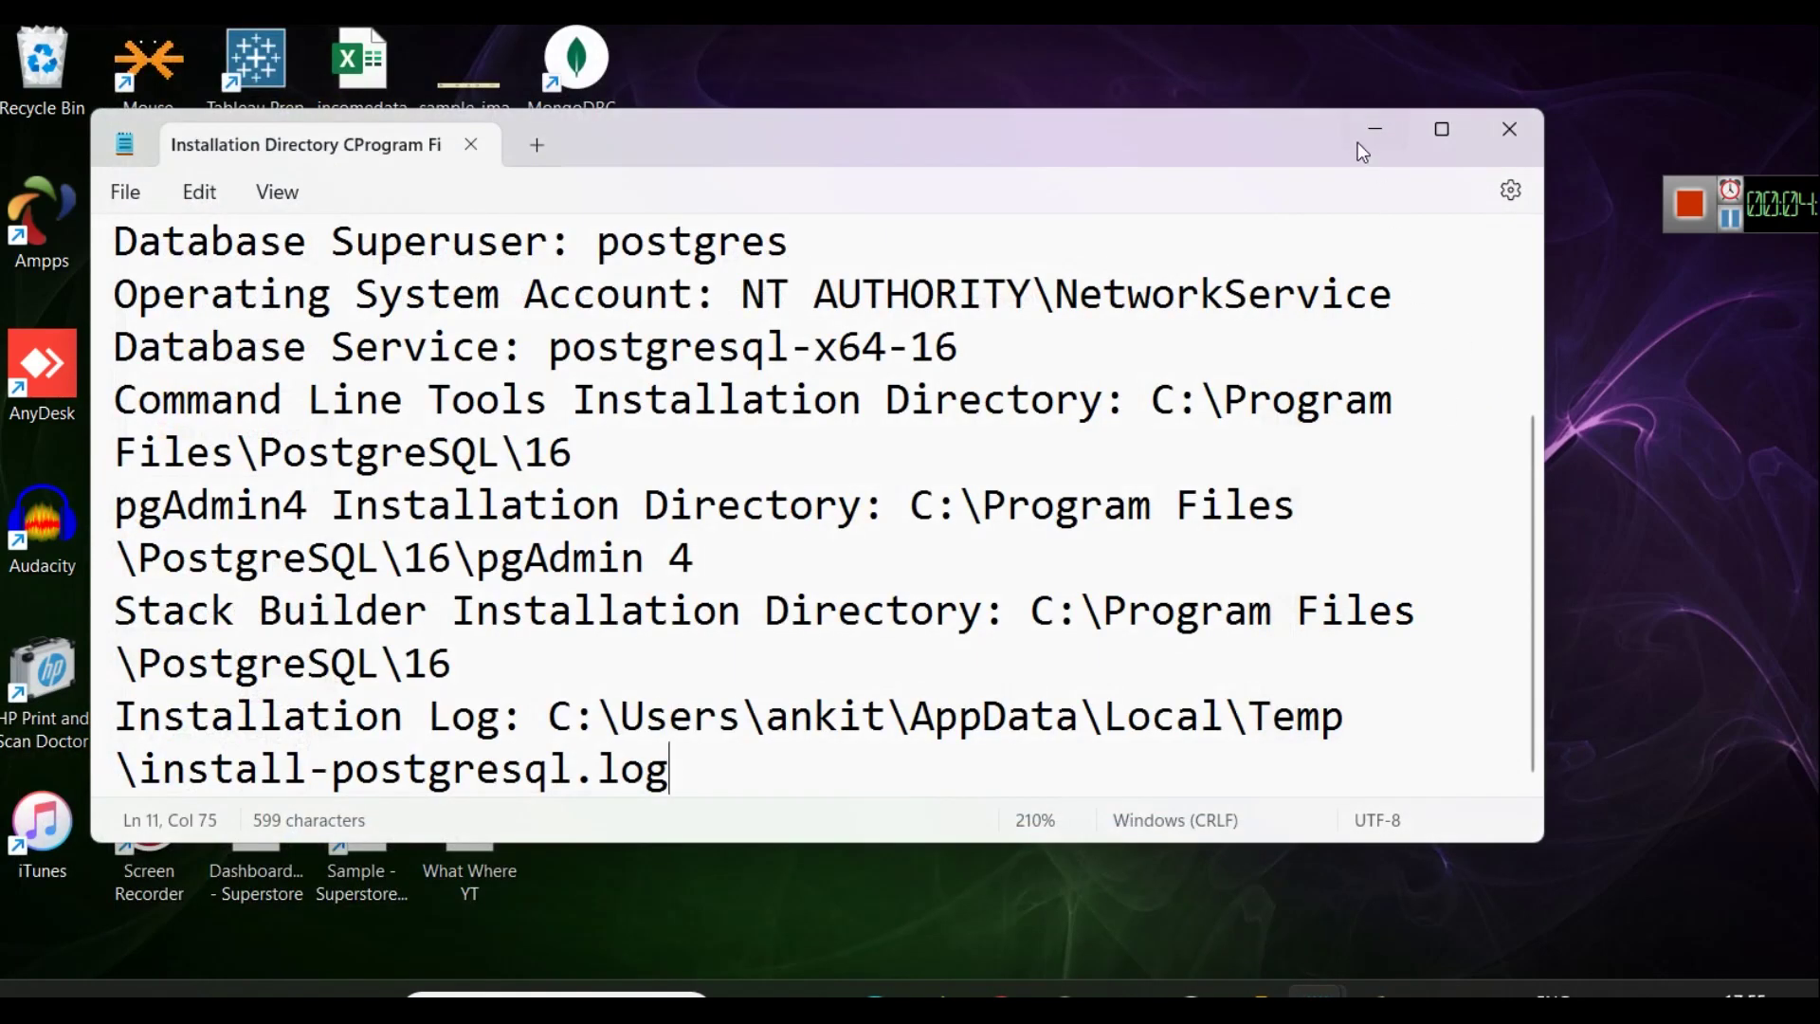
click(1375, 130)
click(1147, 798)
Install PostgreSQL 16 and let it run through to the completion page.
click(1148, 796)
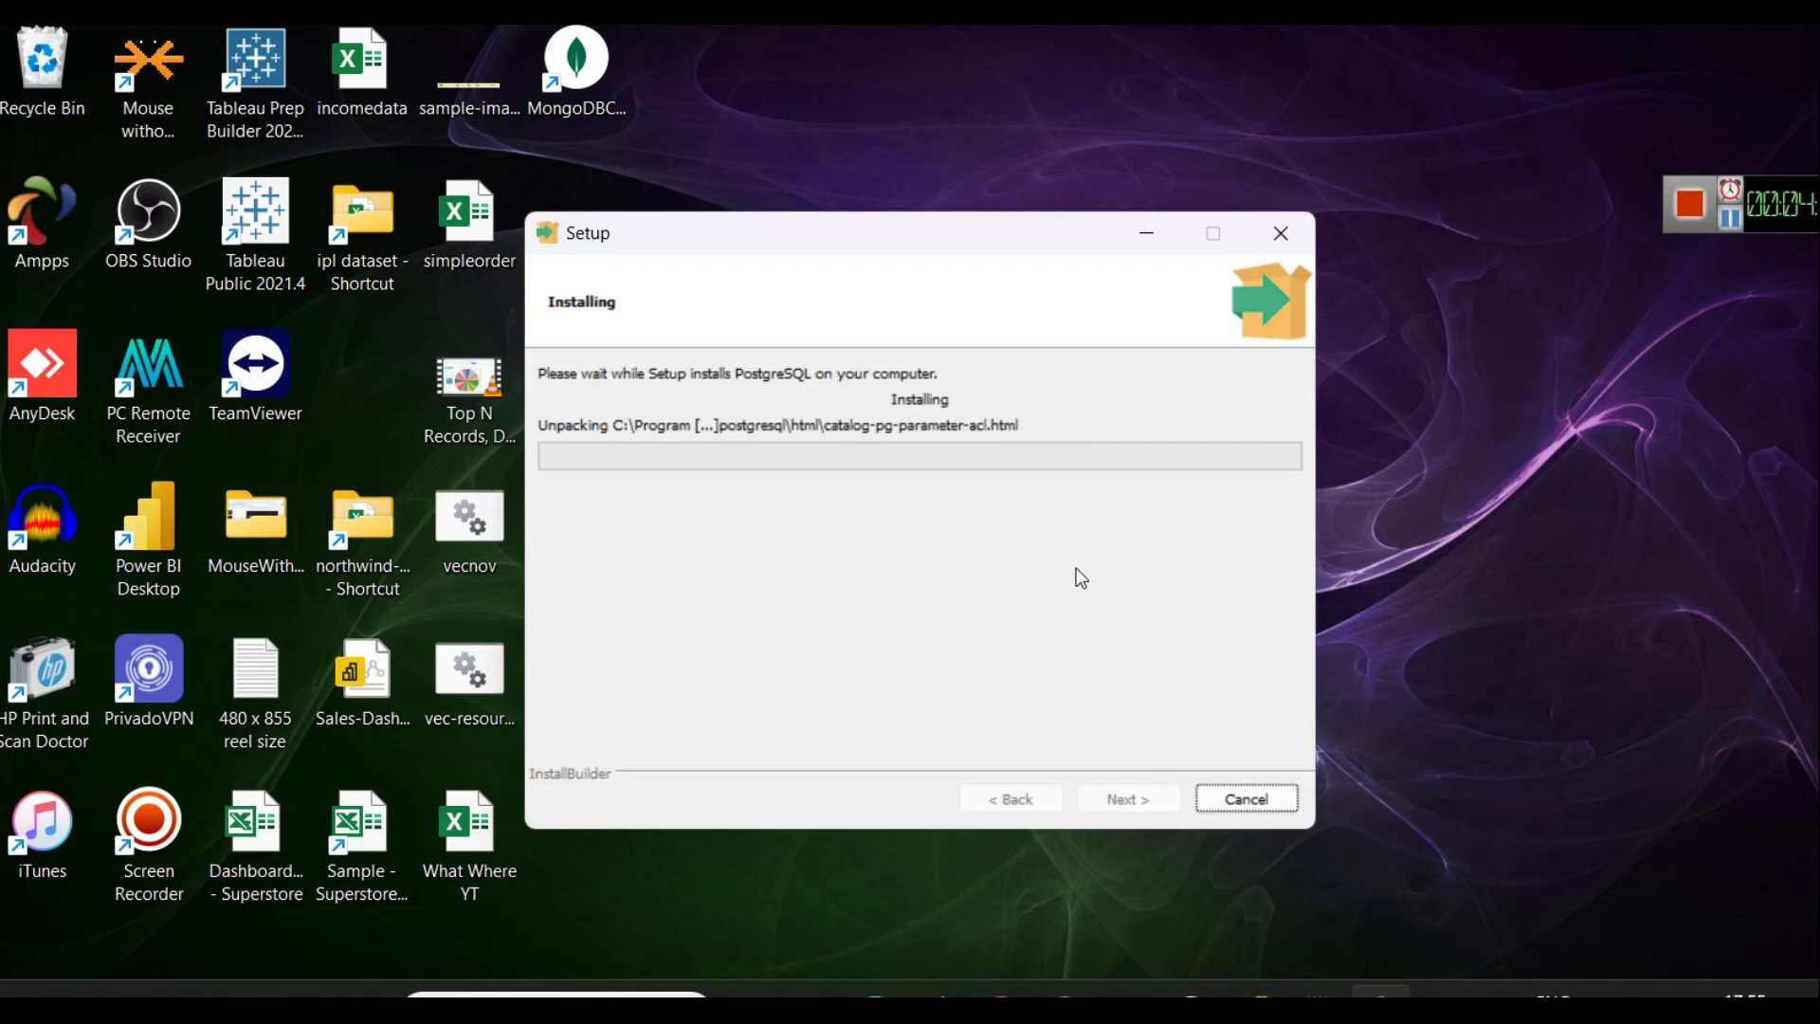
click(1737, 227)
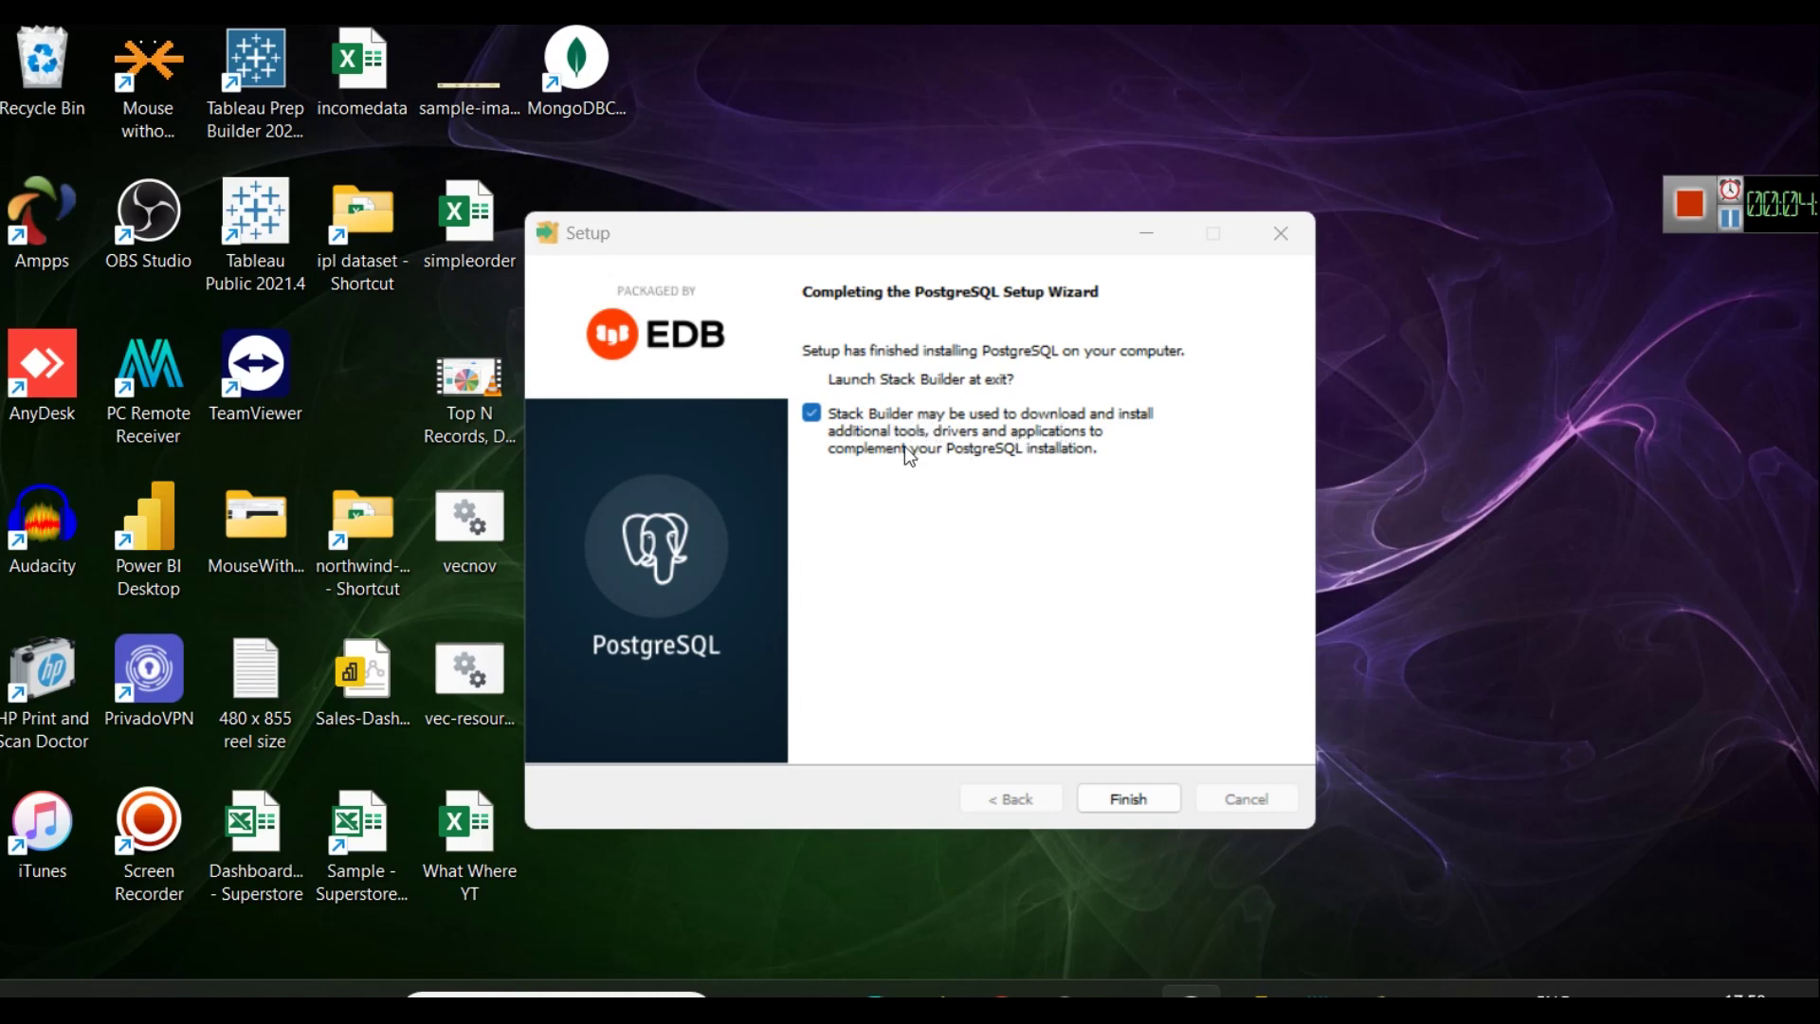
Finish setup and point Stack Builder at PostgreSQL 16 (x64) on port 5432.
click(1126, 798)
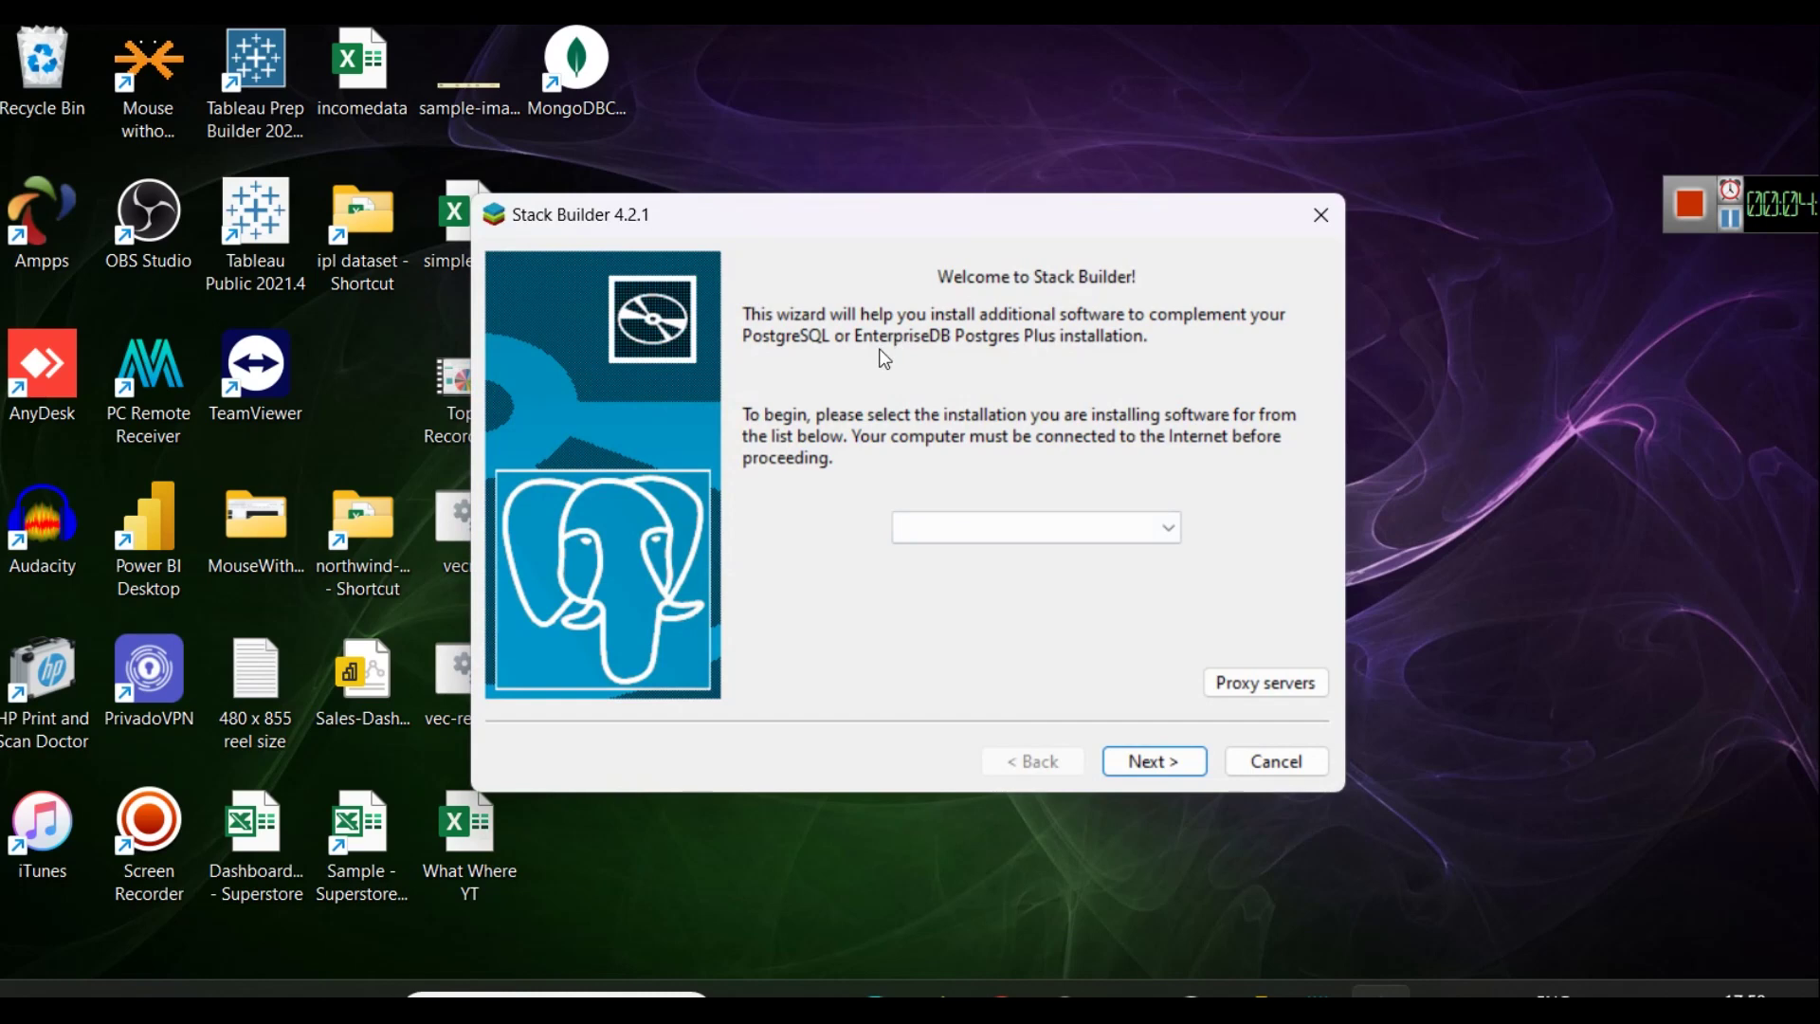
click(1130, 530)
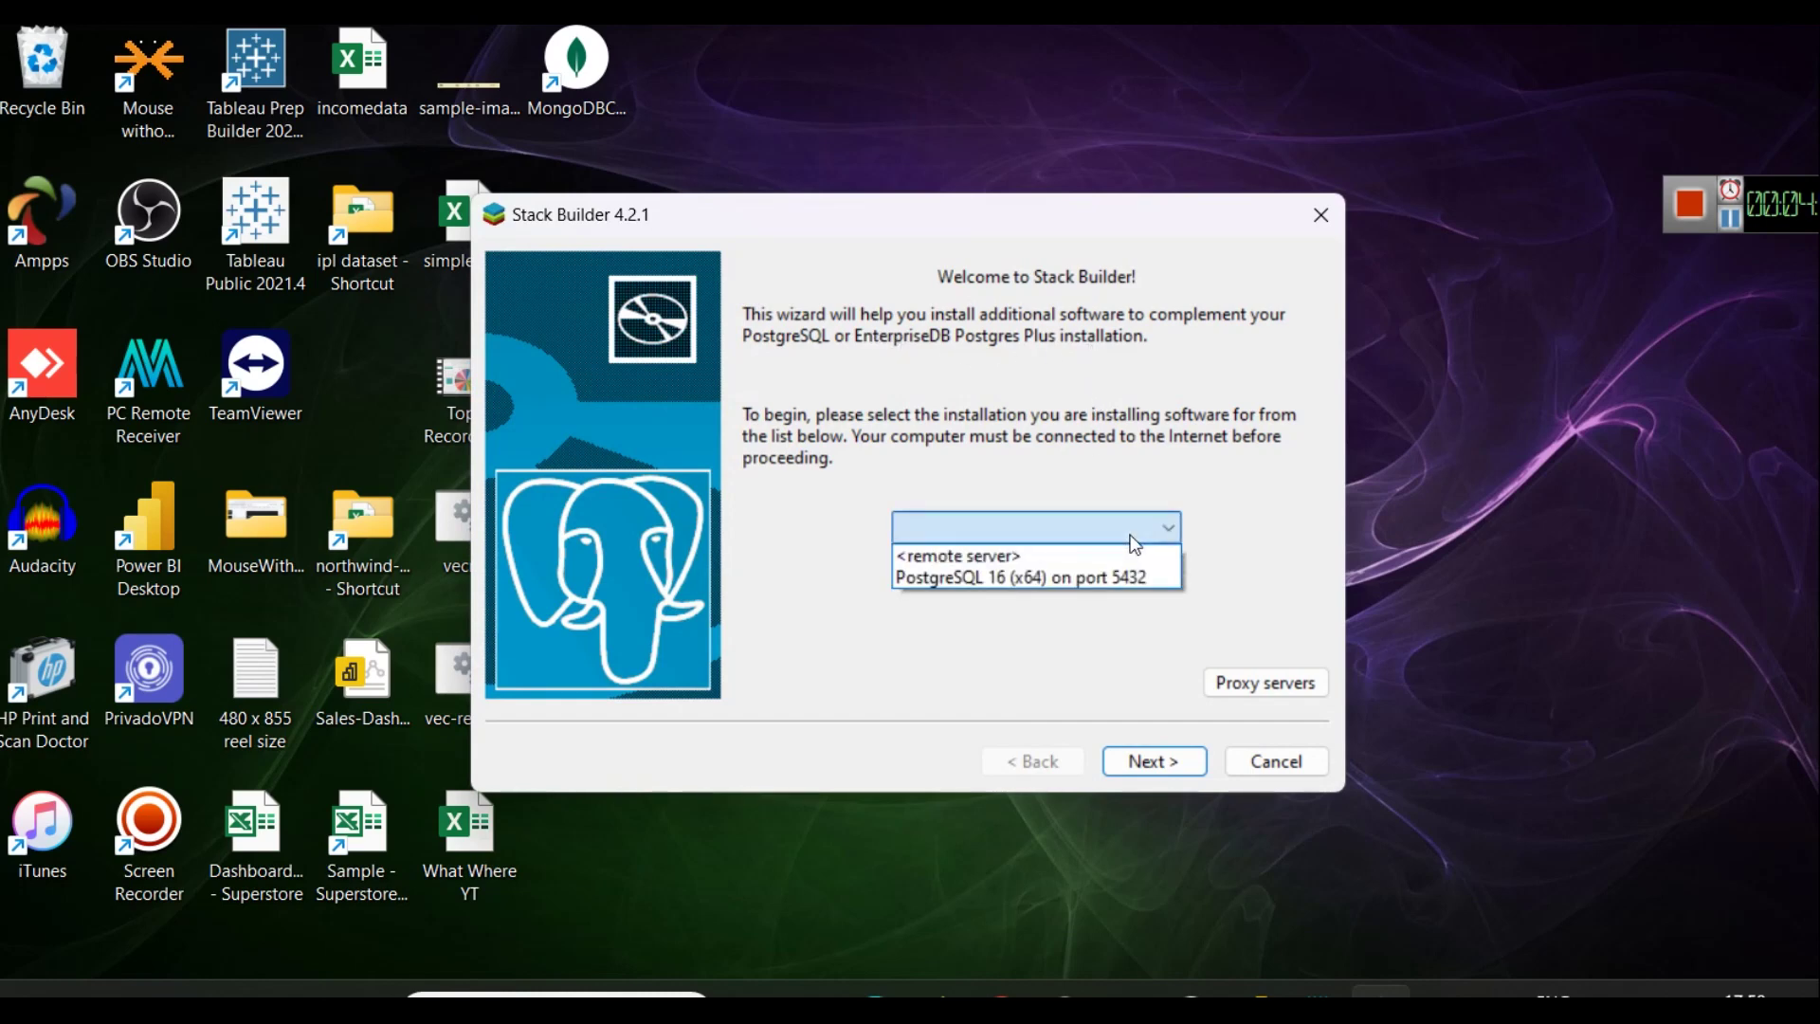
click(1024, 577)
click(1187, 761)
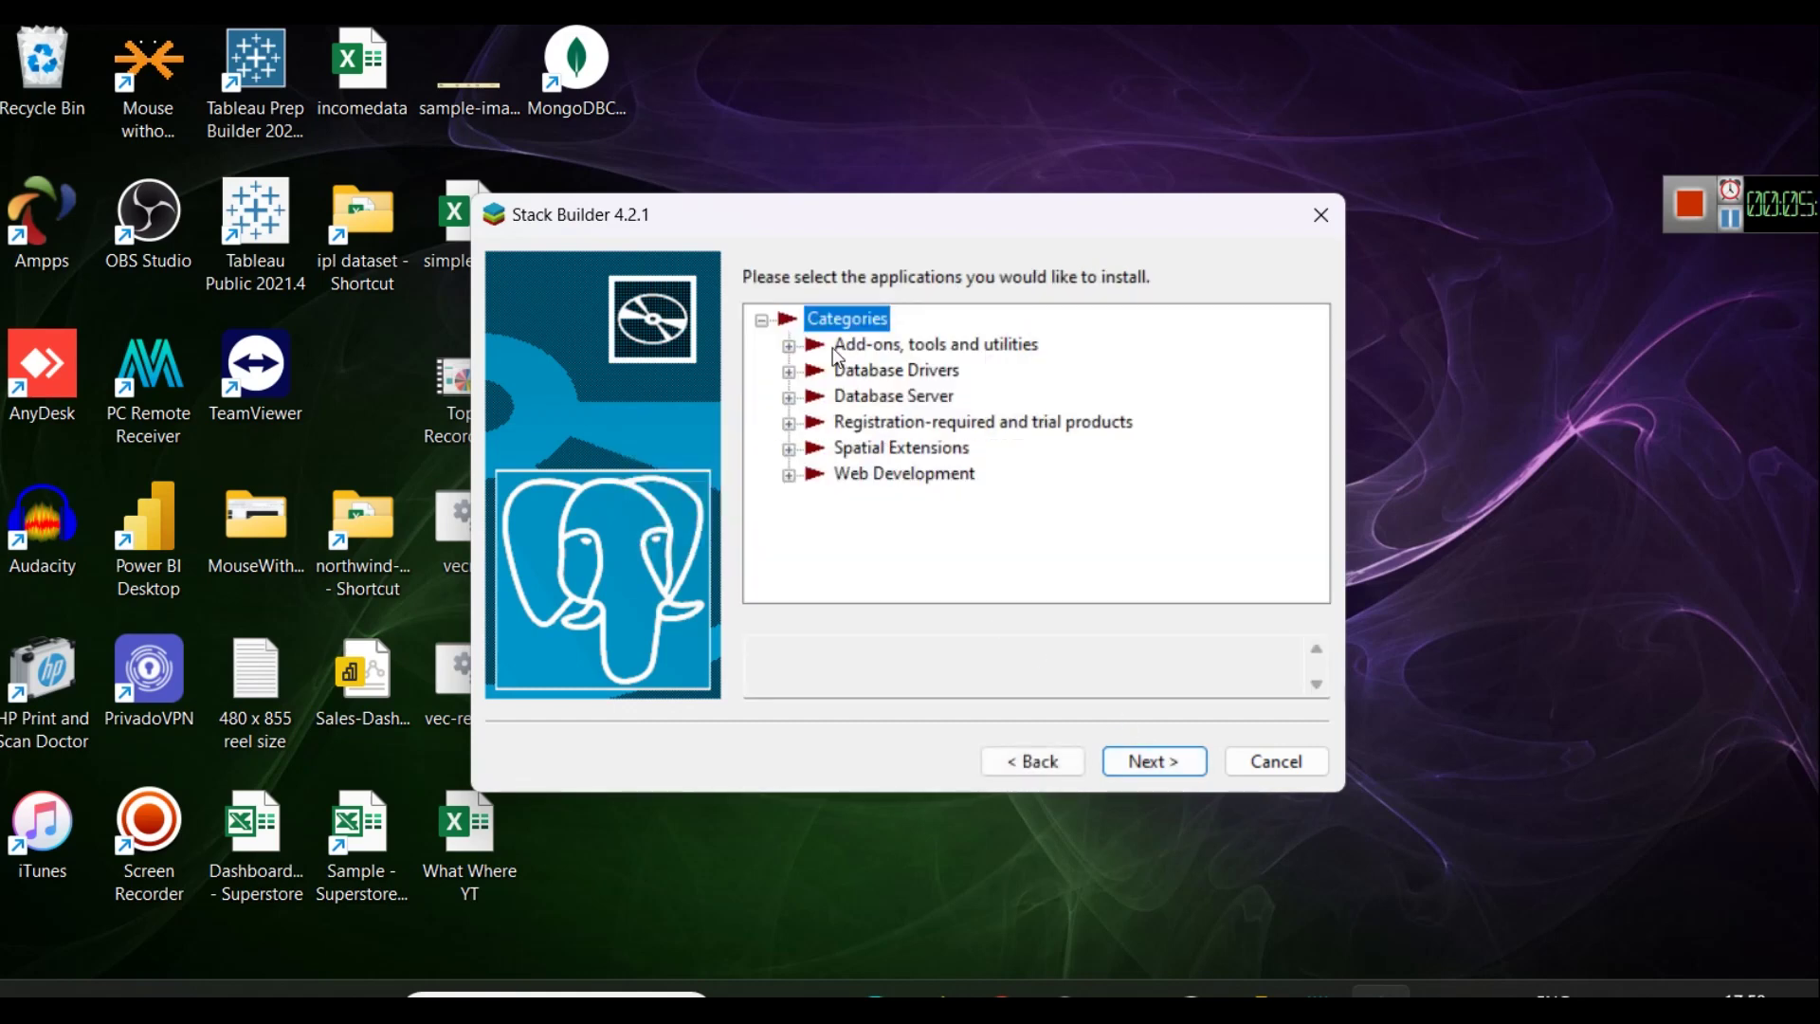
Tick psqlODBC (64 bit) under the Database Drivers category.
click(789, 347)
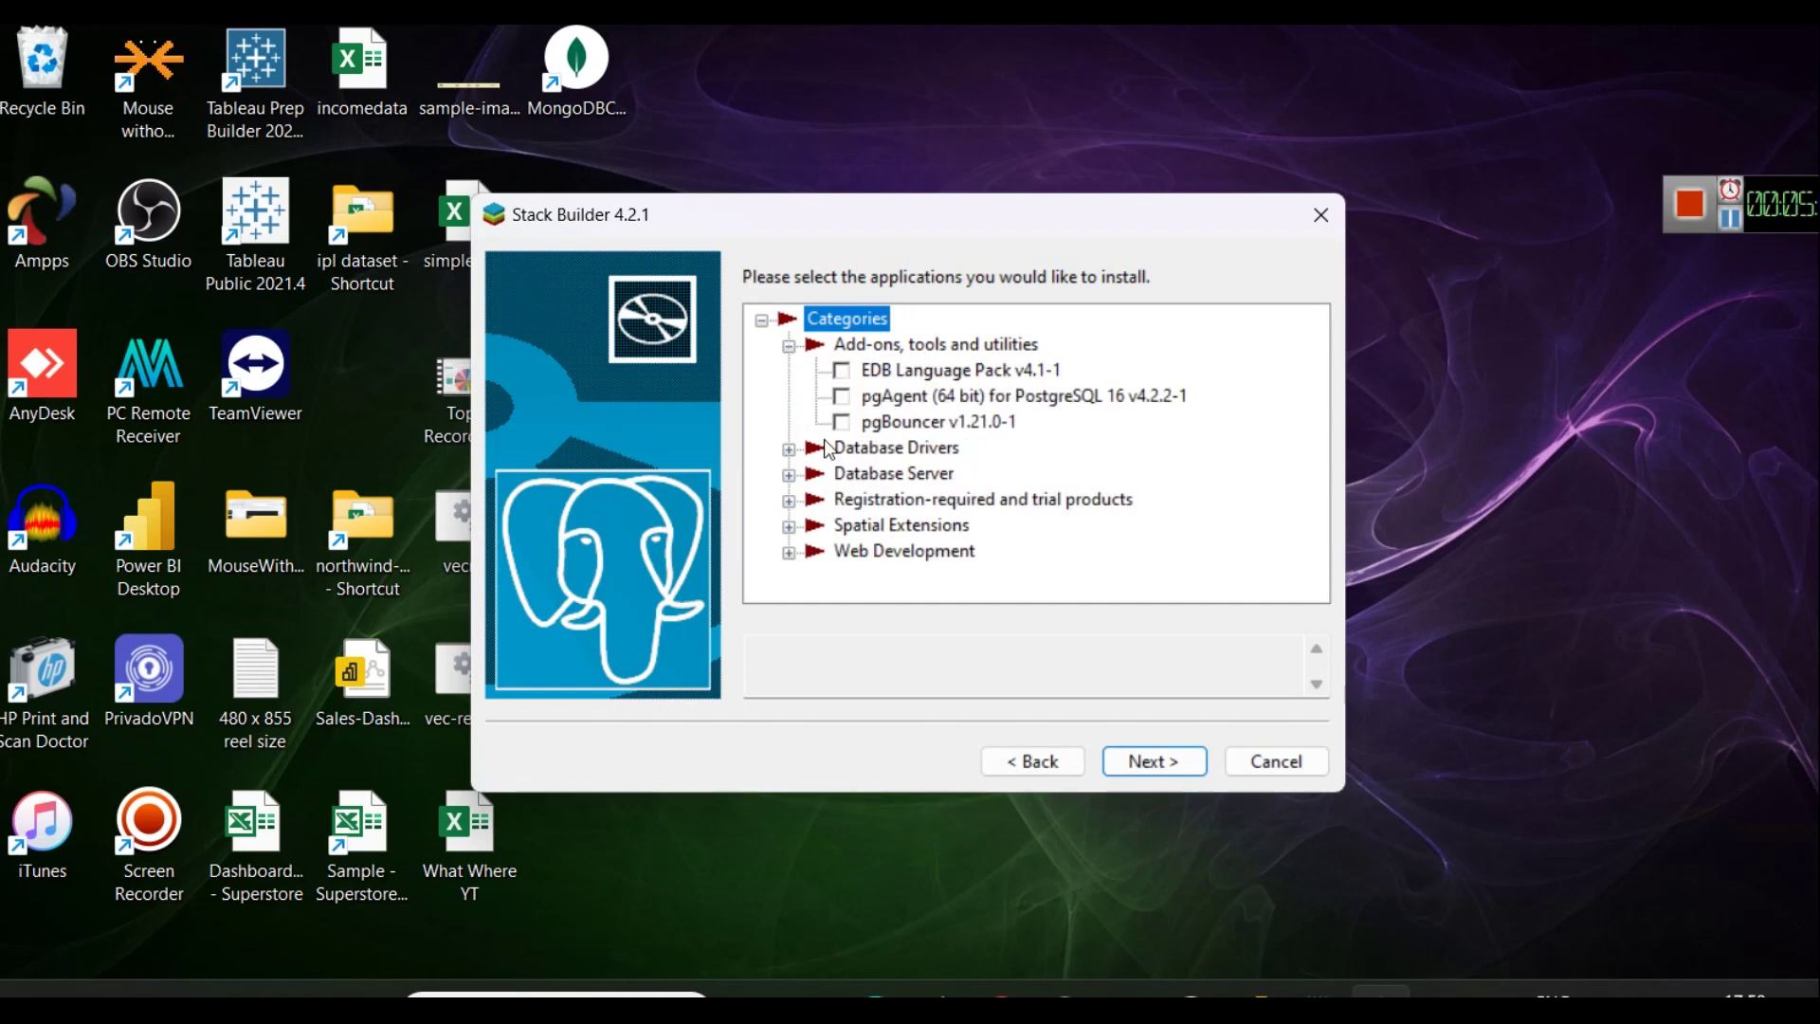
click(788, 448)
scroll(1038, 507, down, 1)
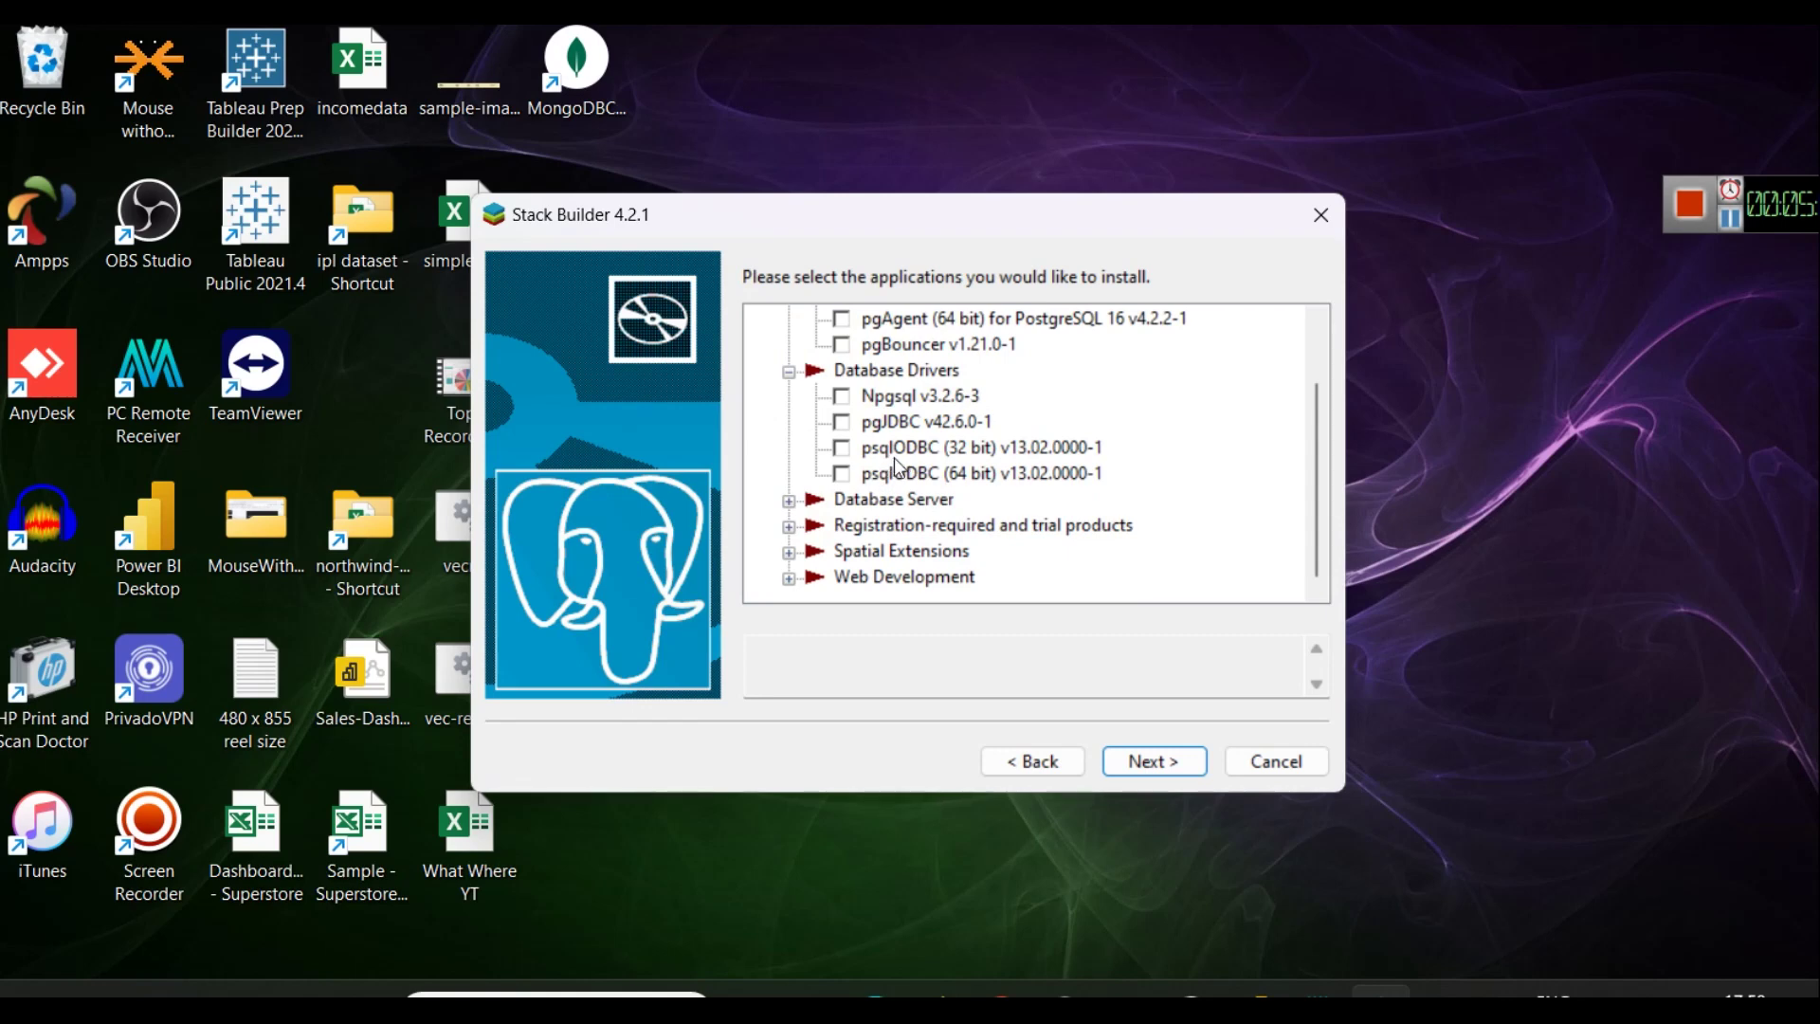
click(844, 474)
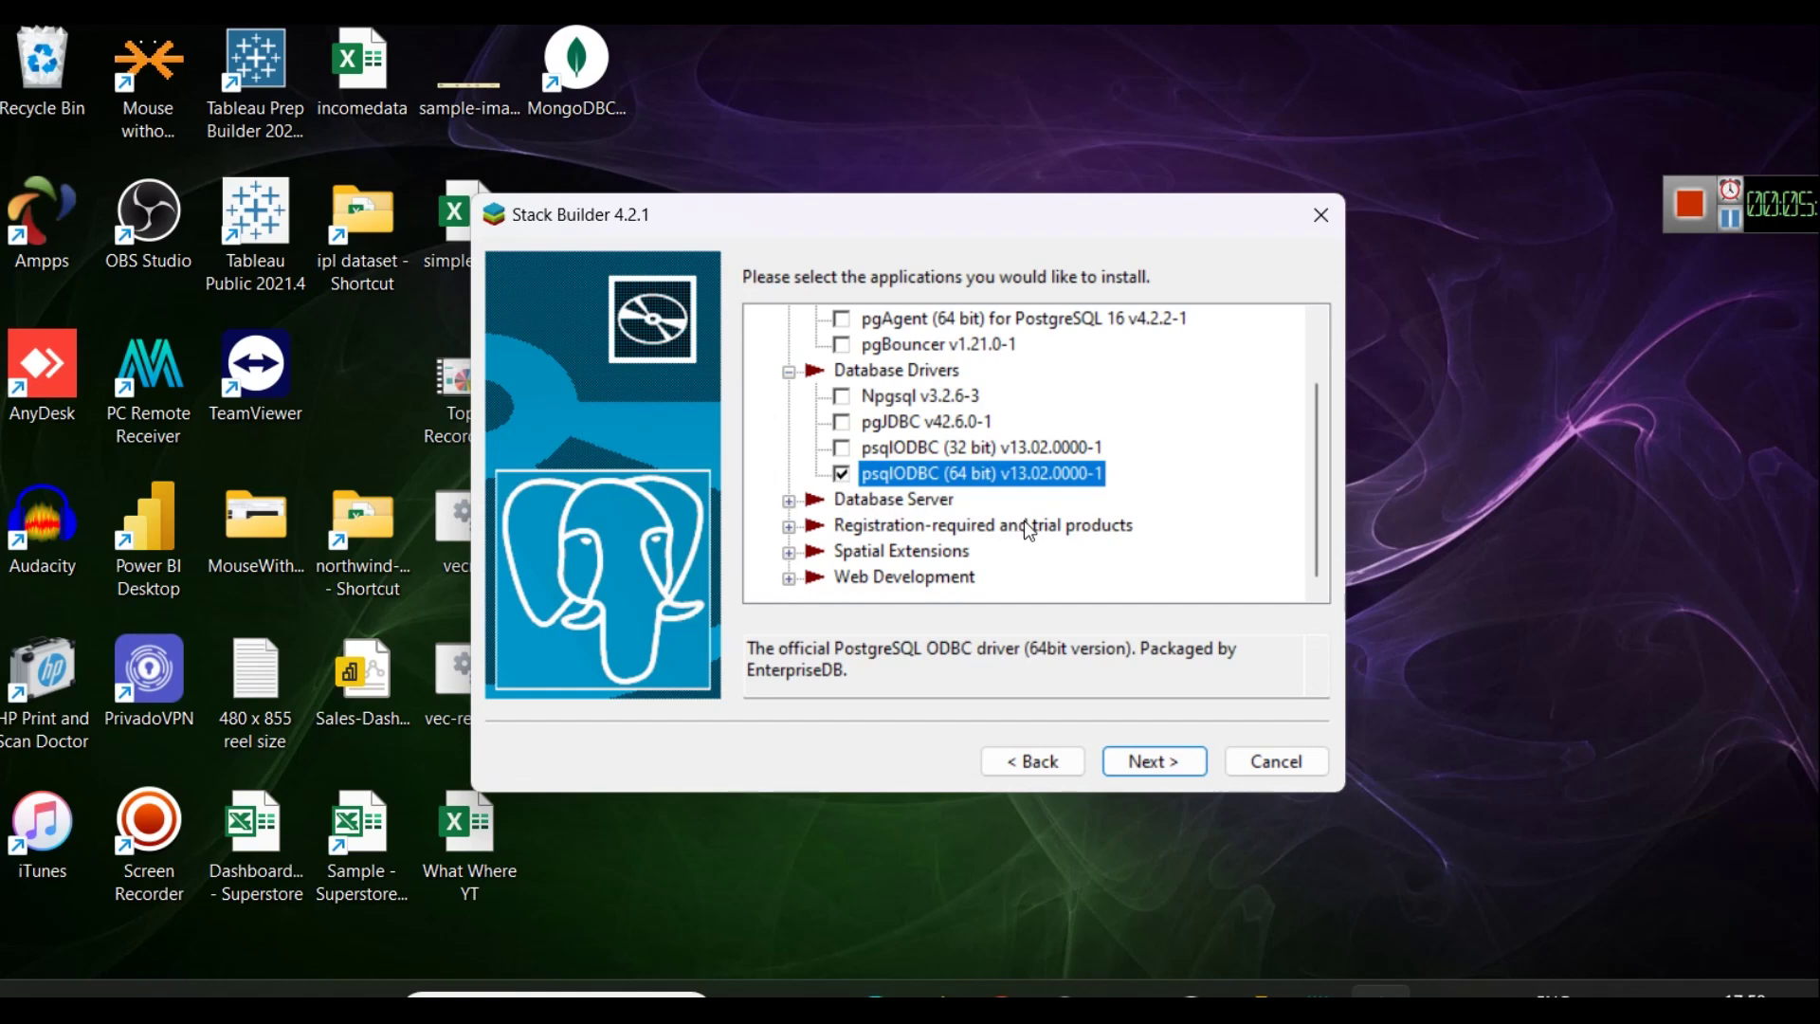
scroll(1014, 531, up, 1)
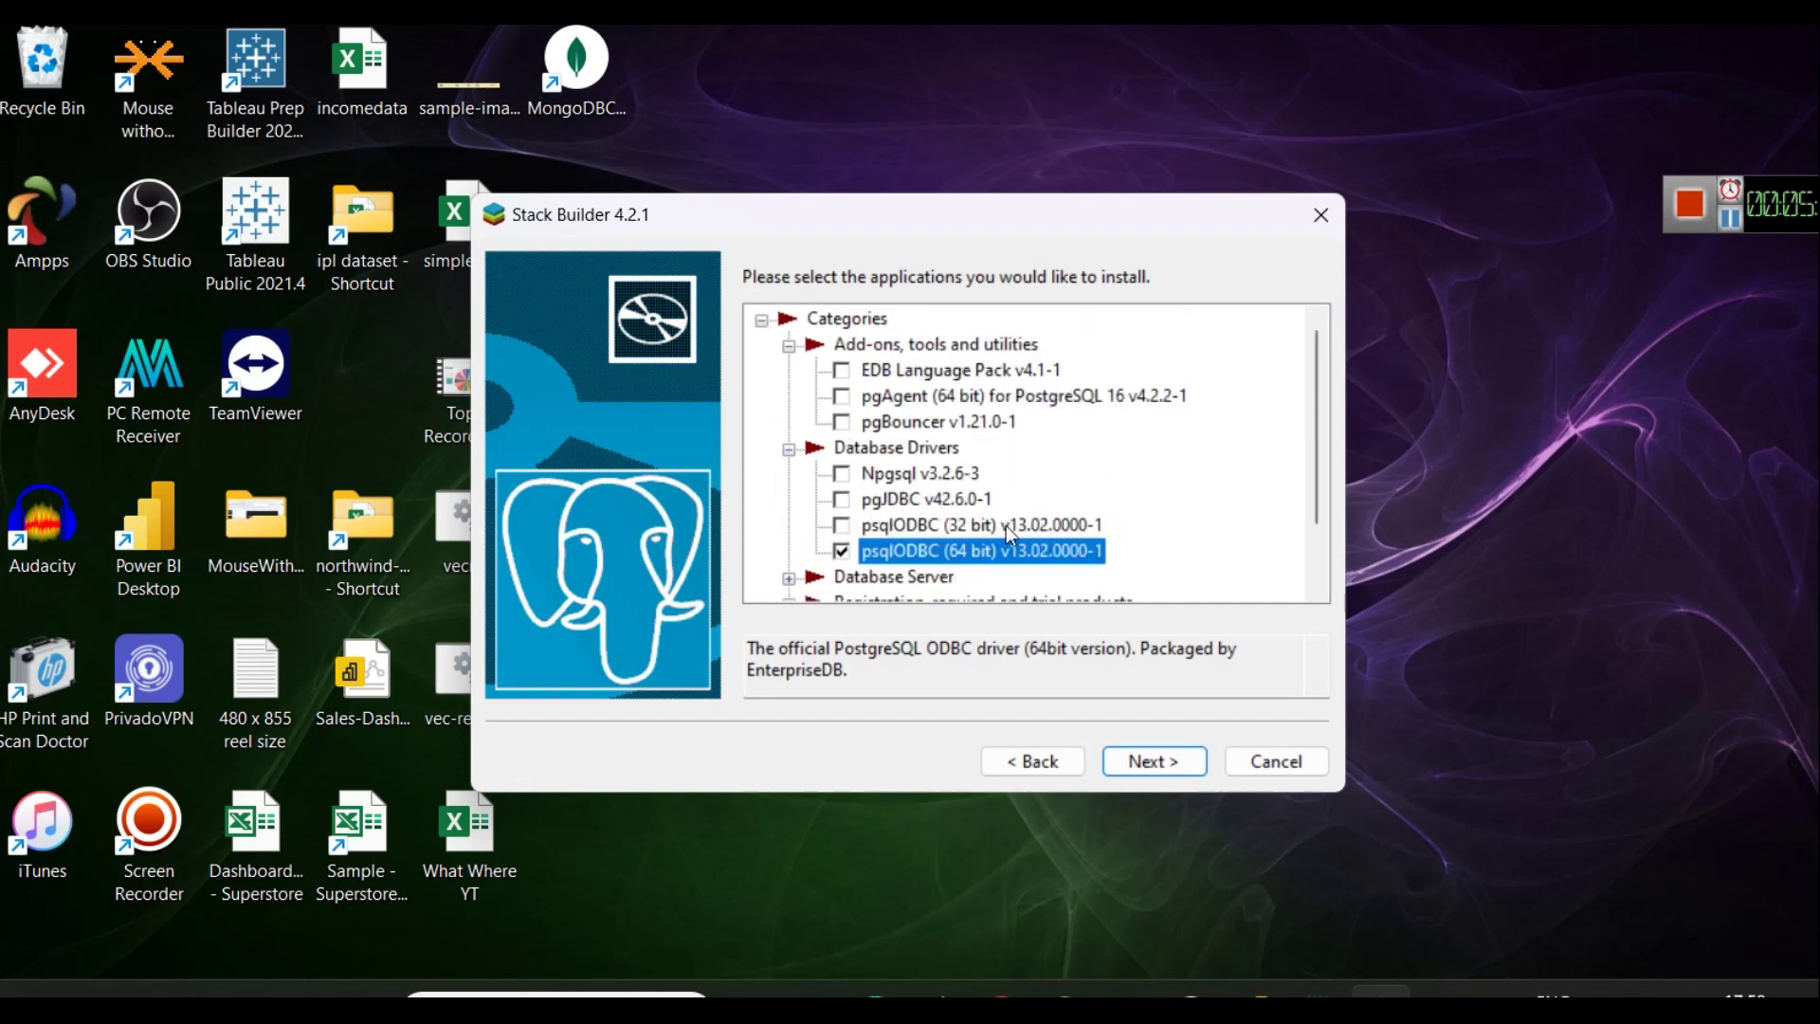
scroll(1005, 526, down, 1)
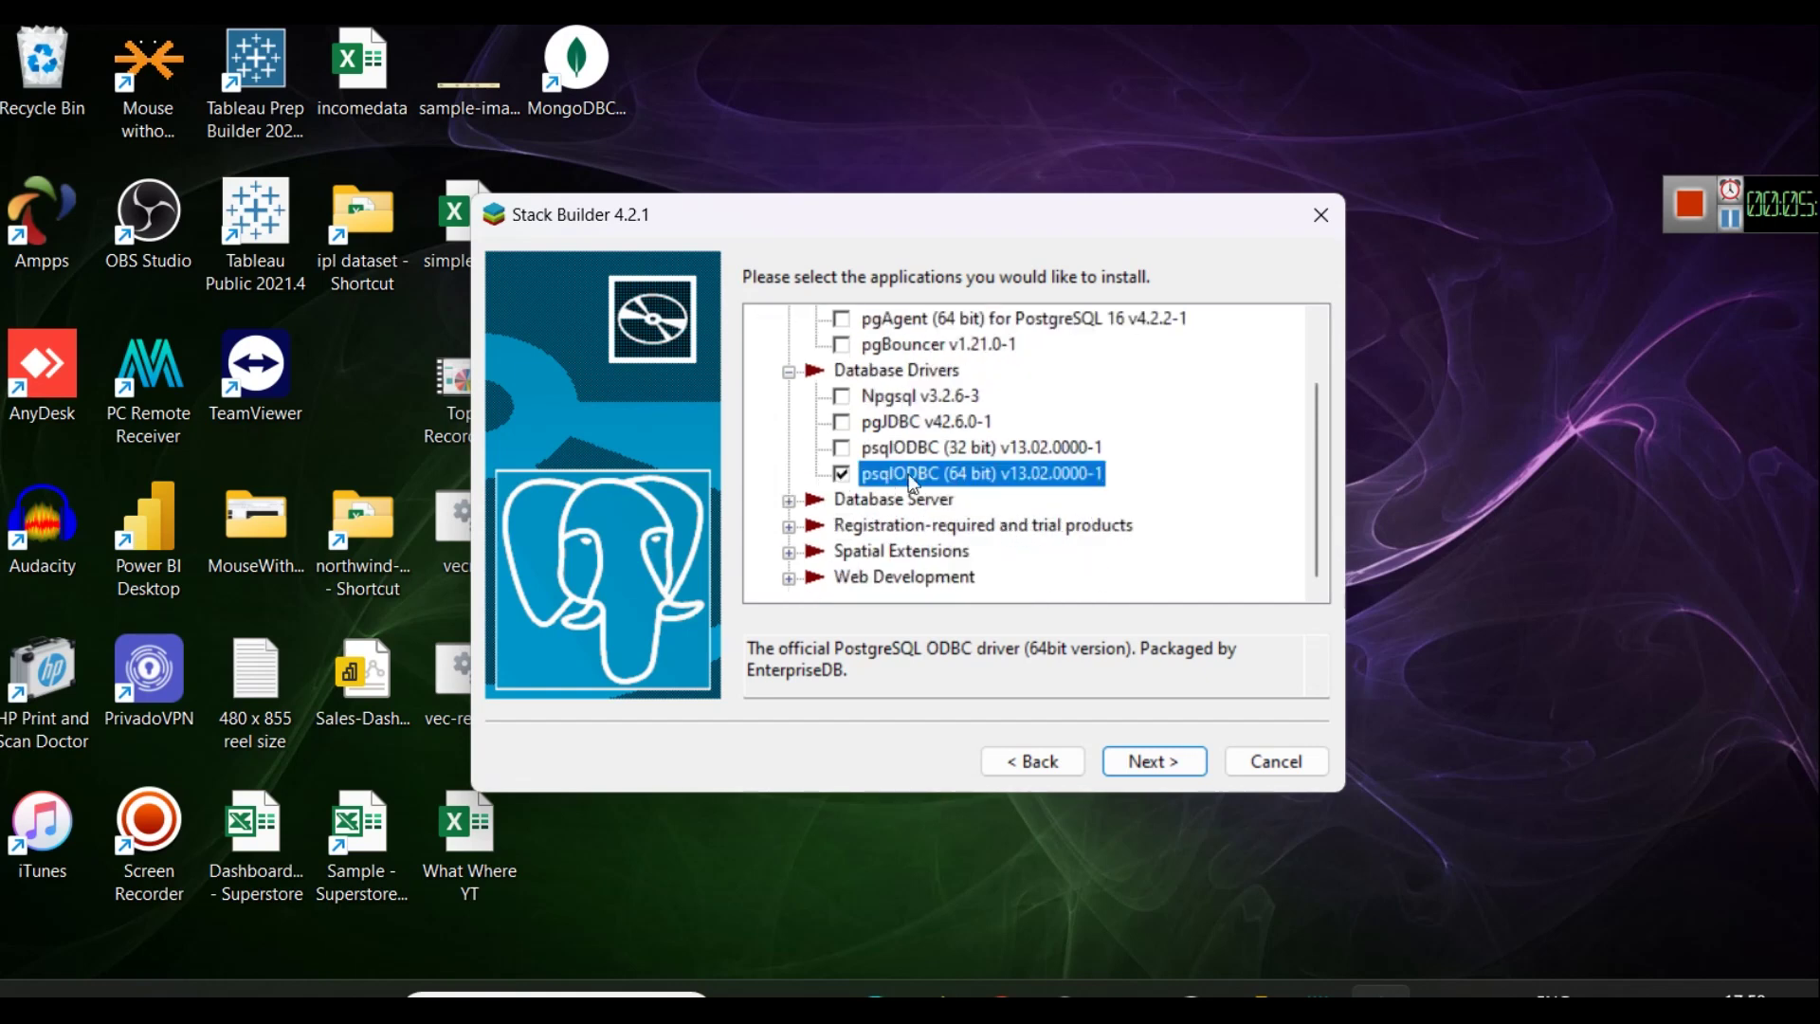
scroll(977, 485, up, 1)
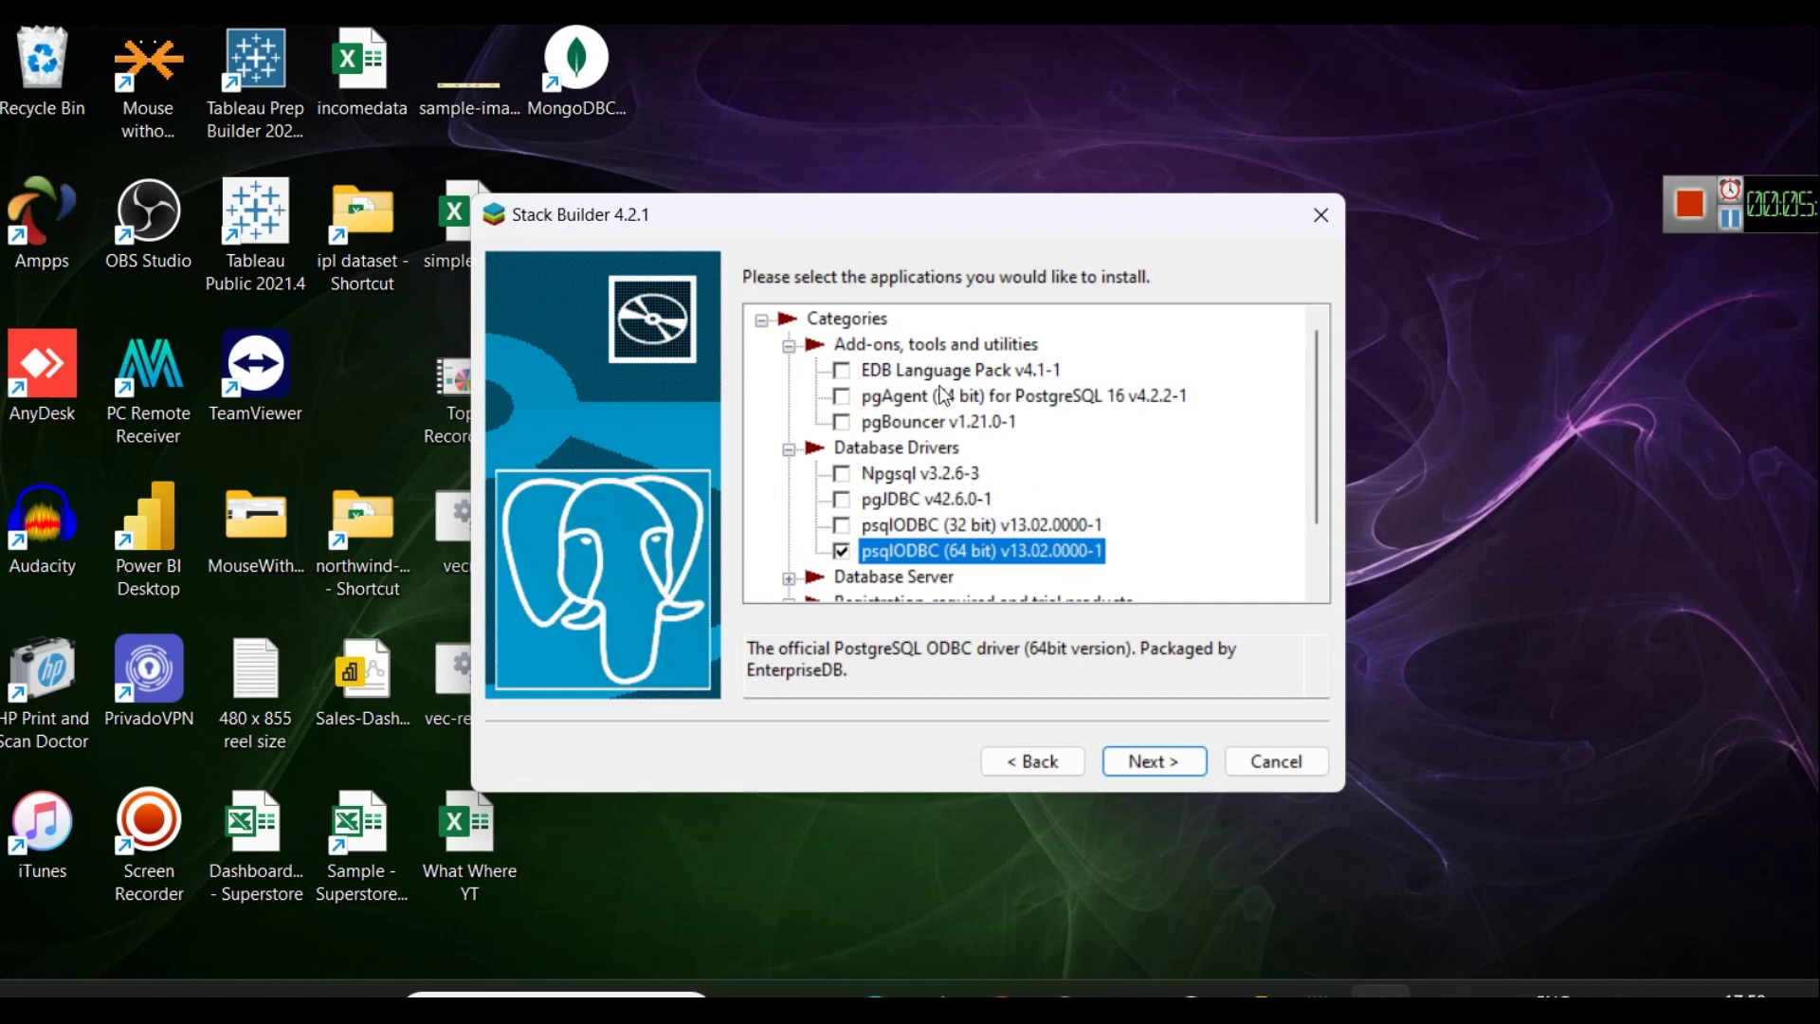
scroll(1018, 485, down, 1)
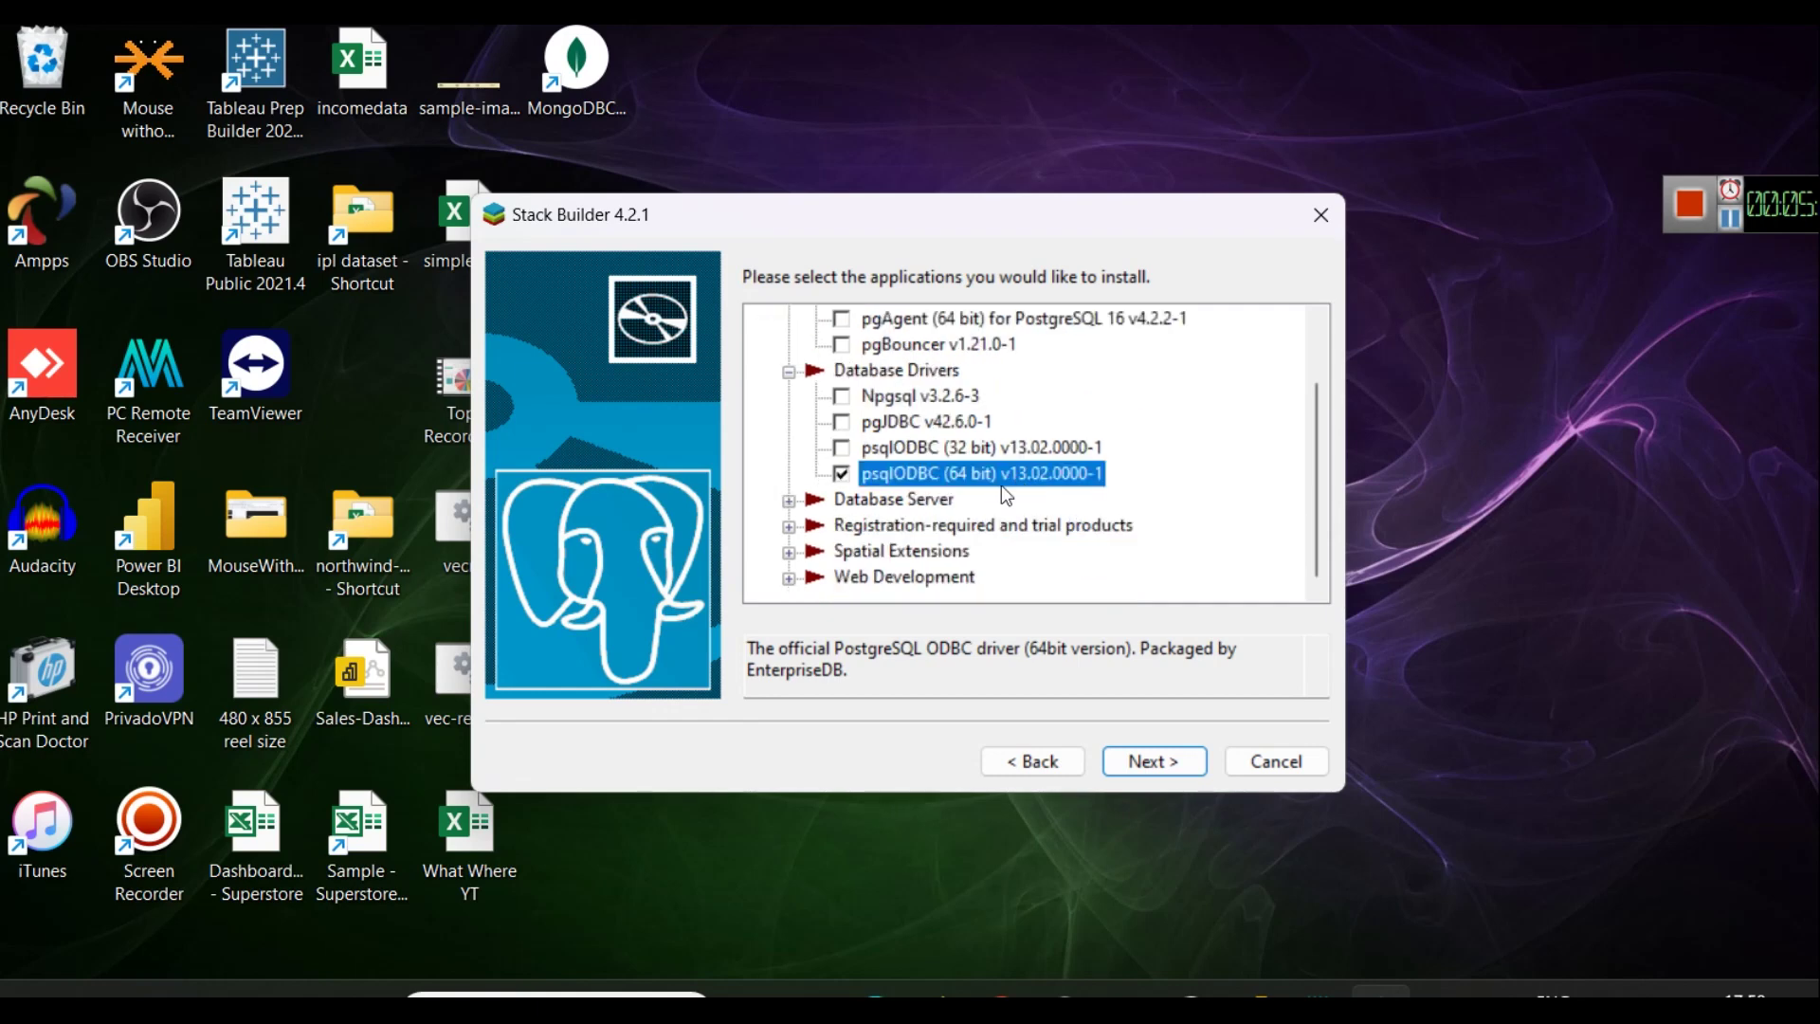
Expand the Database Server, Web Development and Spatial Extensions categories, then continue to the review page.
click(788, 500)
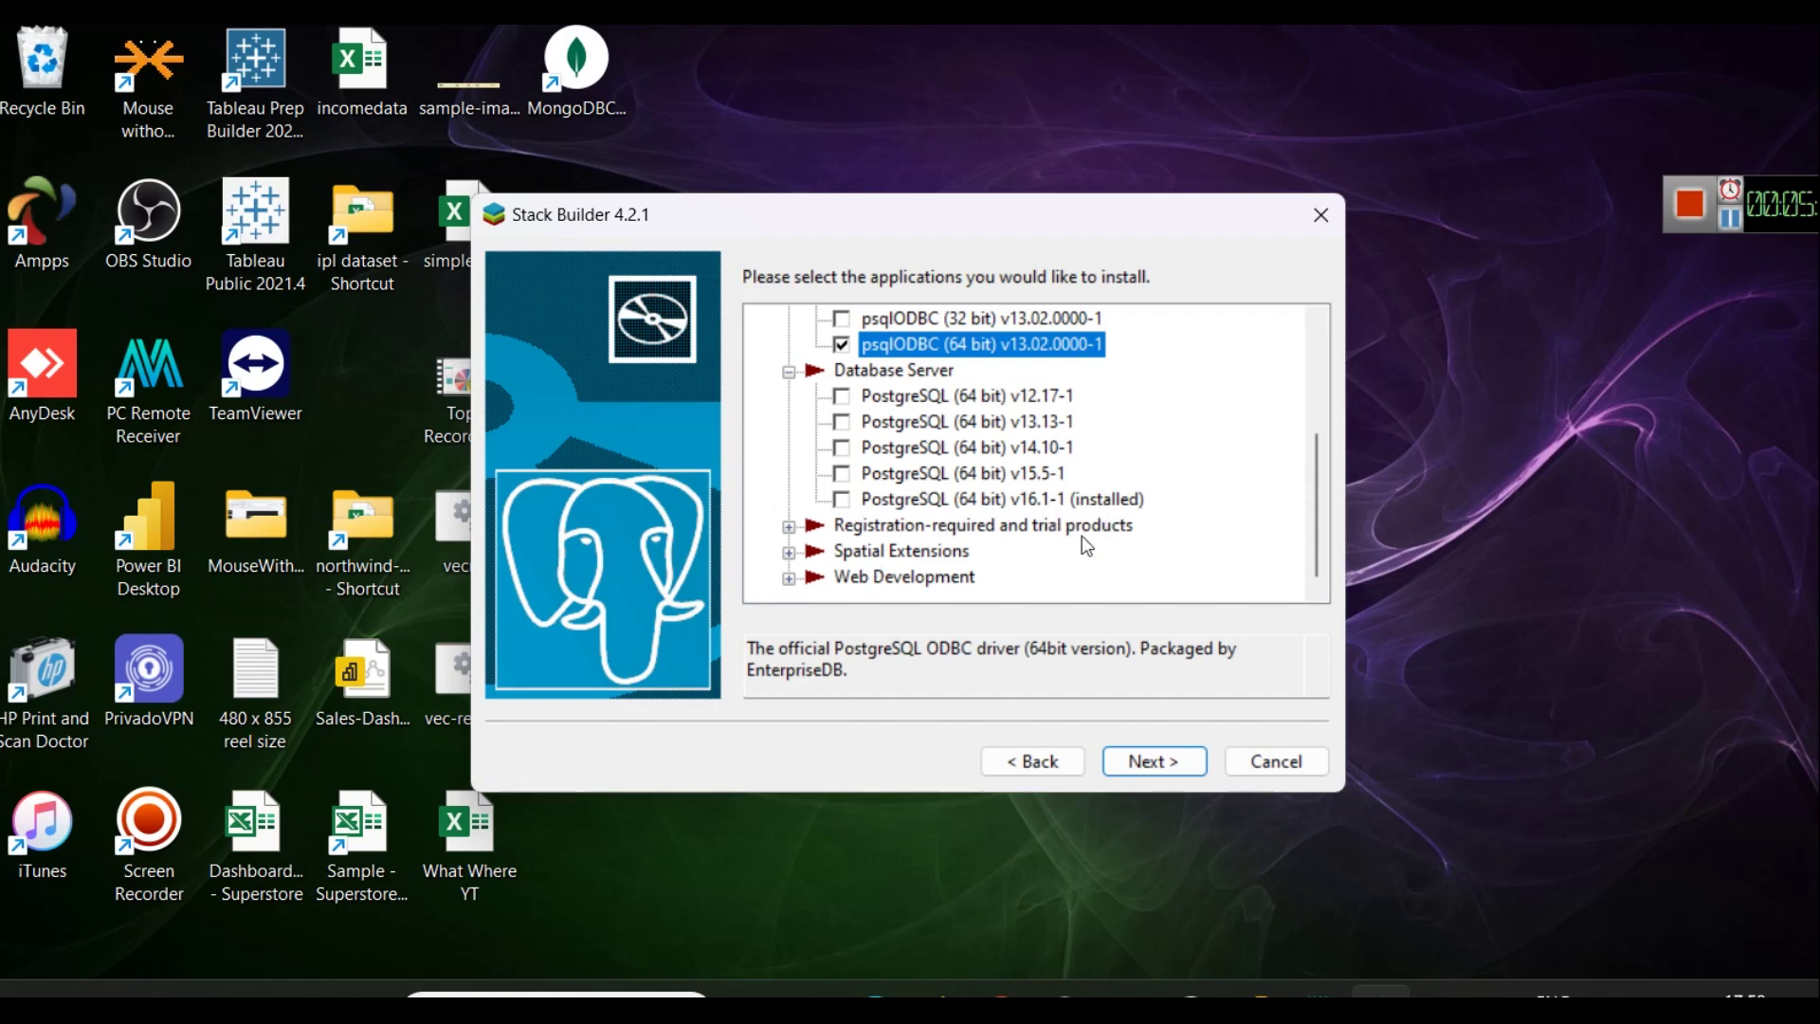
click(789, 578)
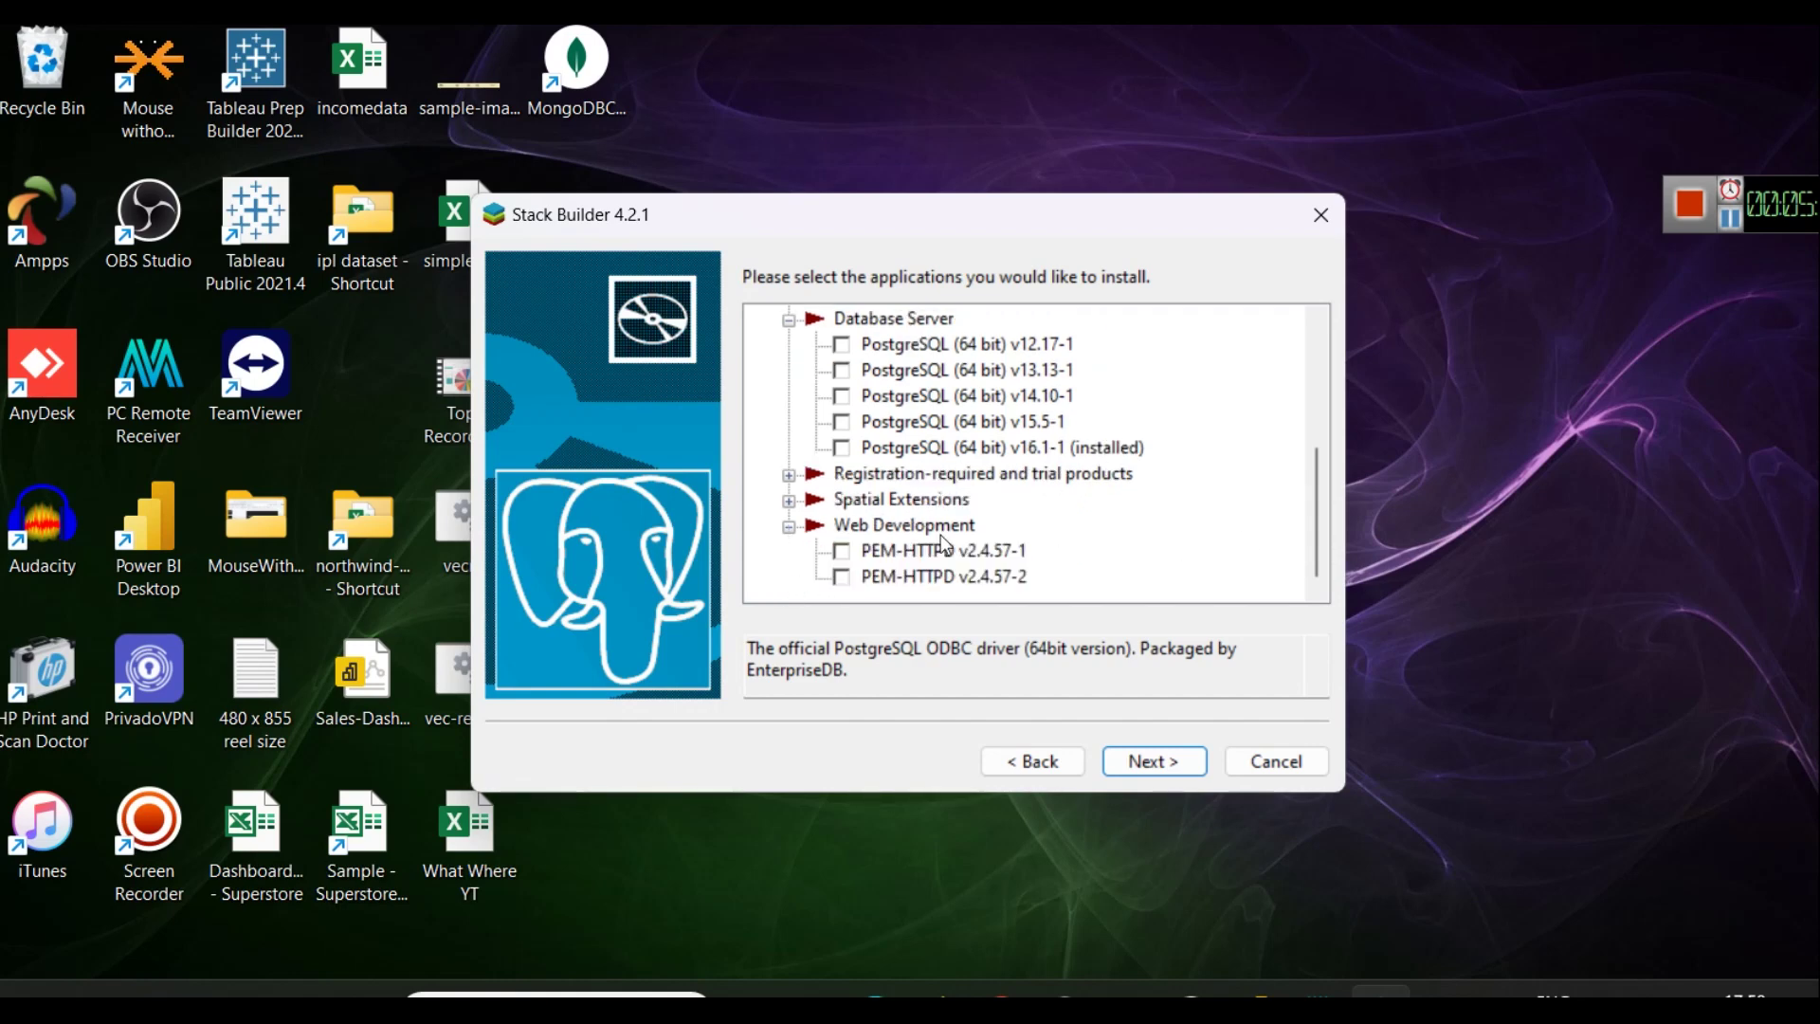
click(788, 500)
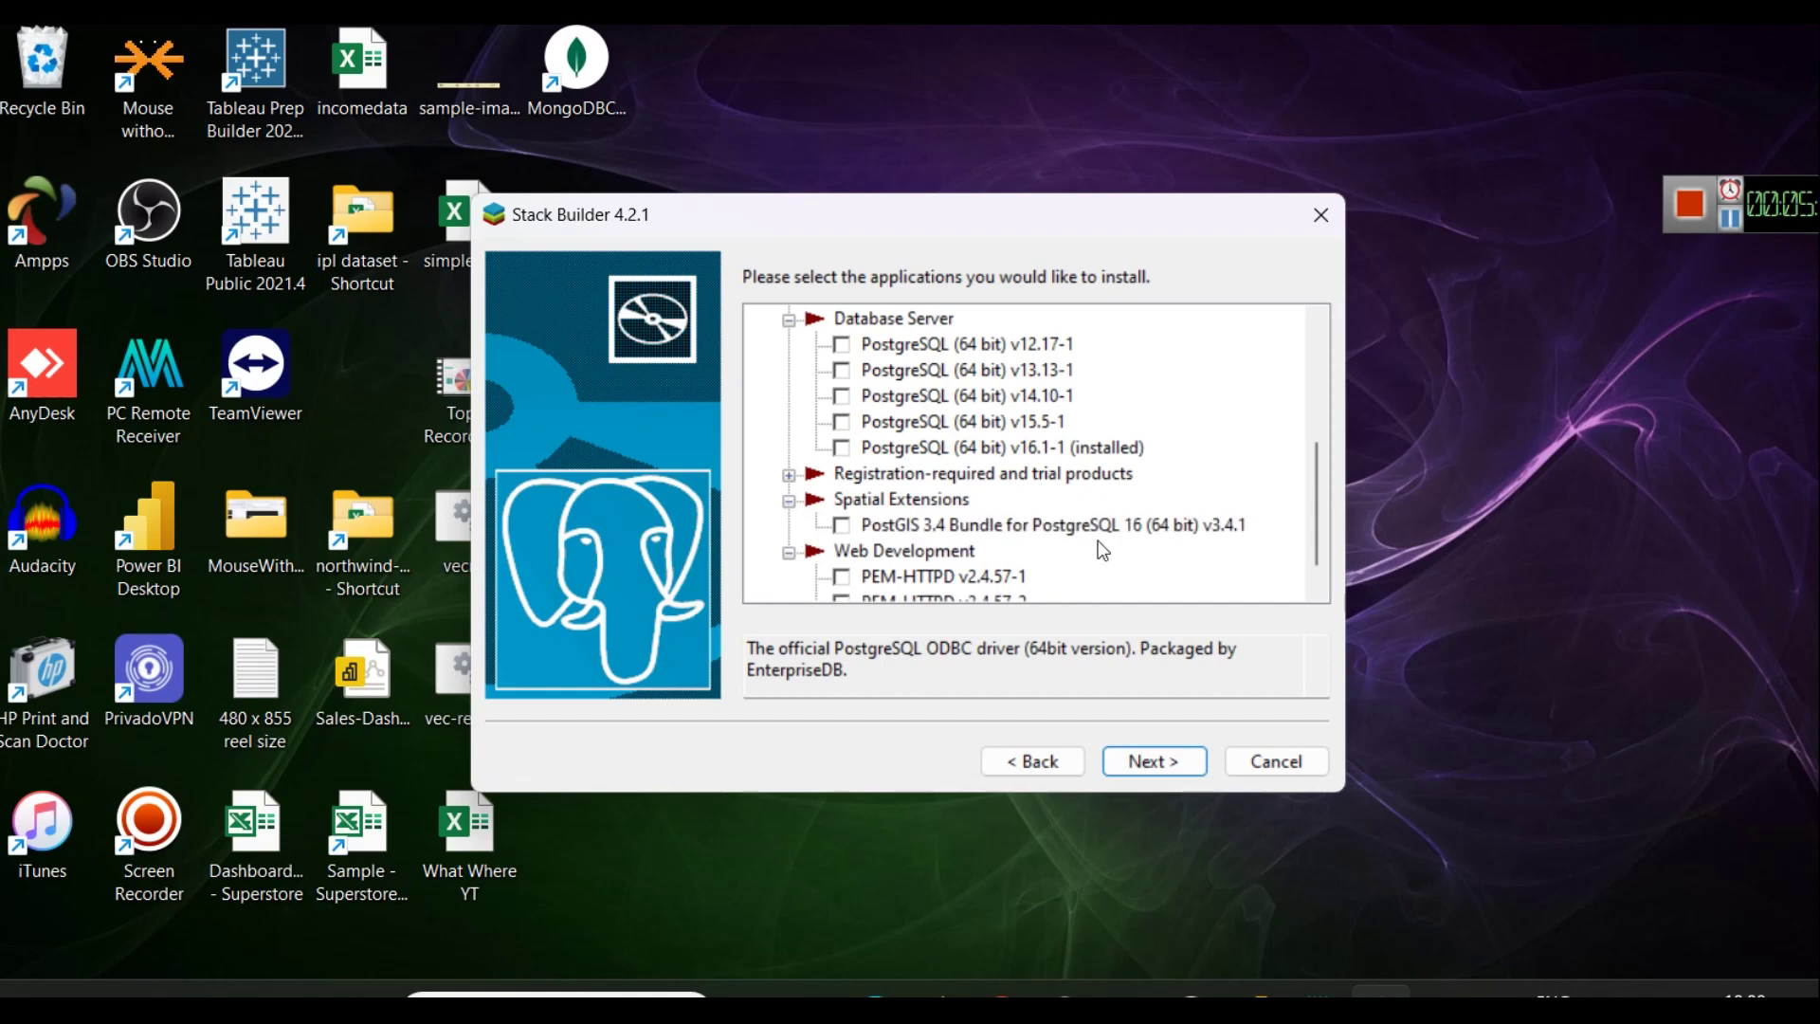
scroll(1092, 557, up, 3)
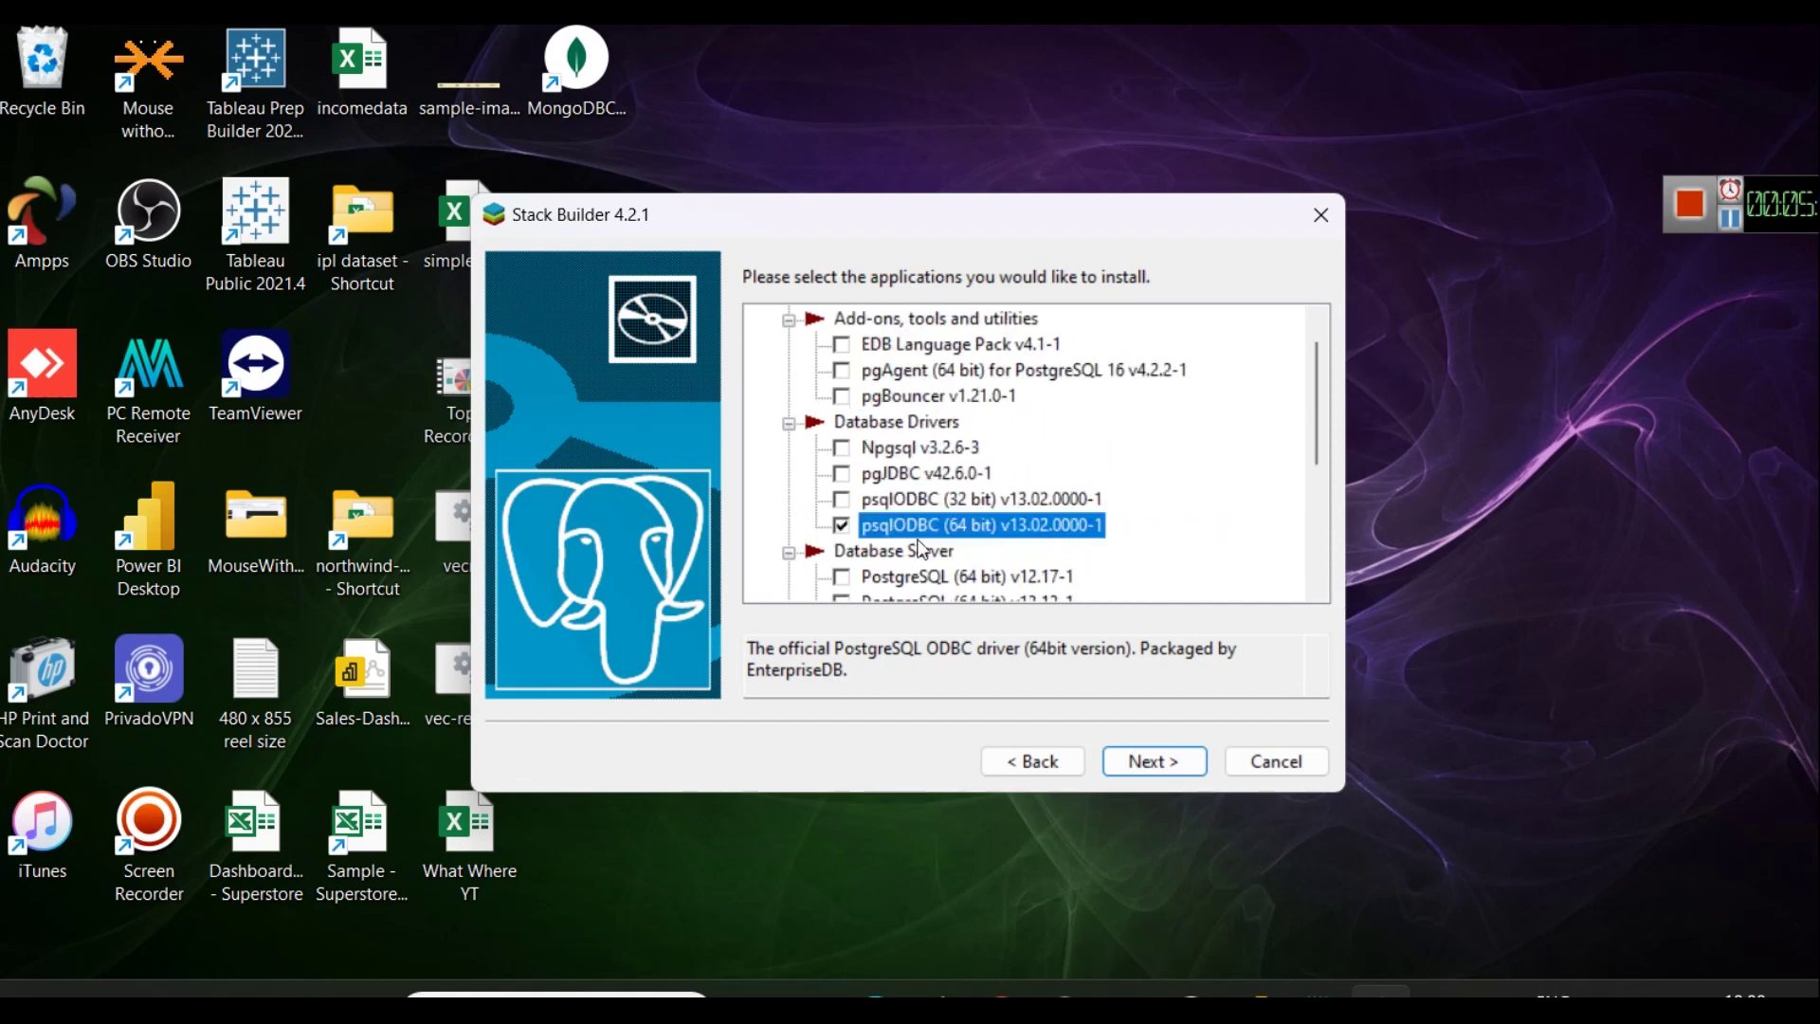
scroll(1067, 533, up, 1)
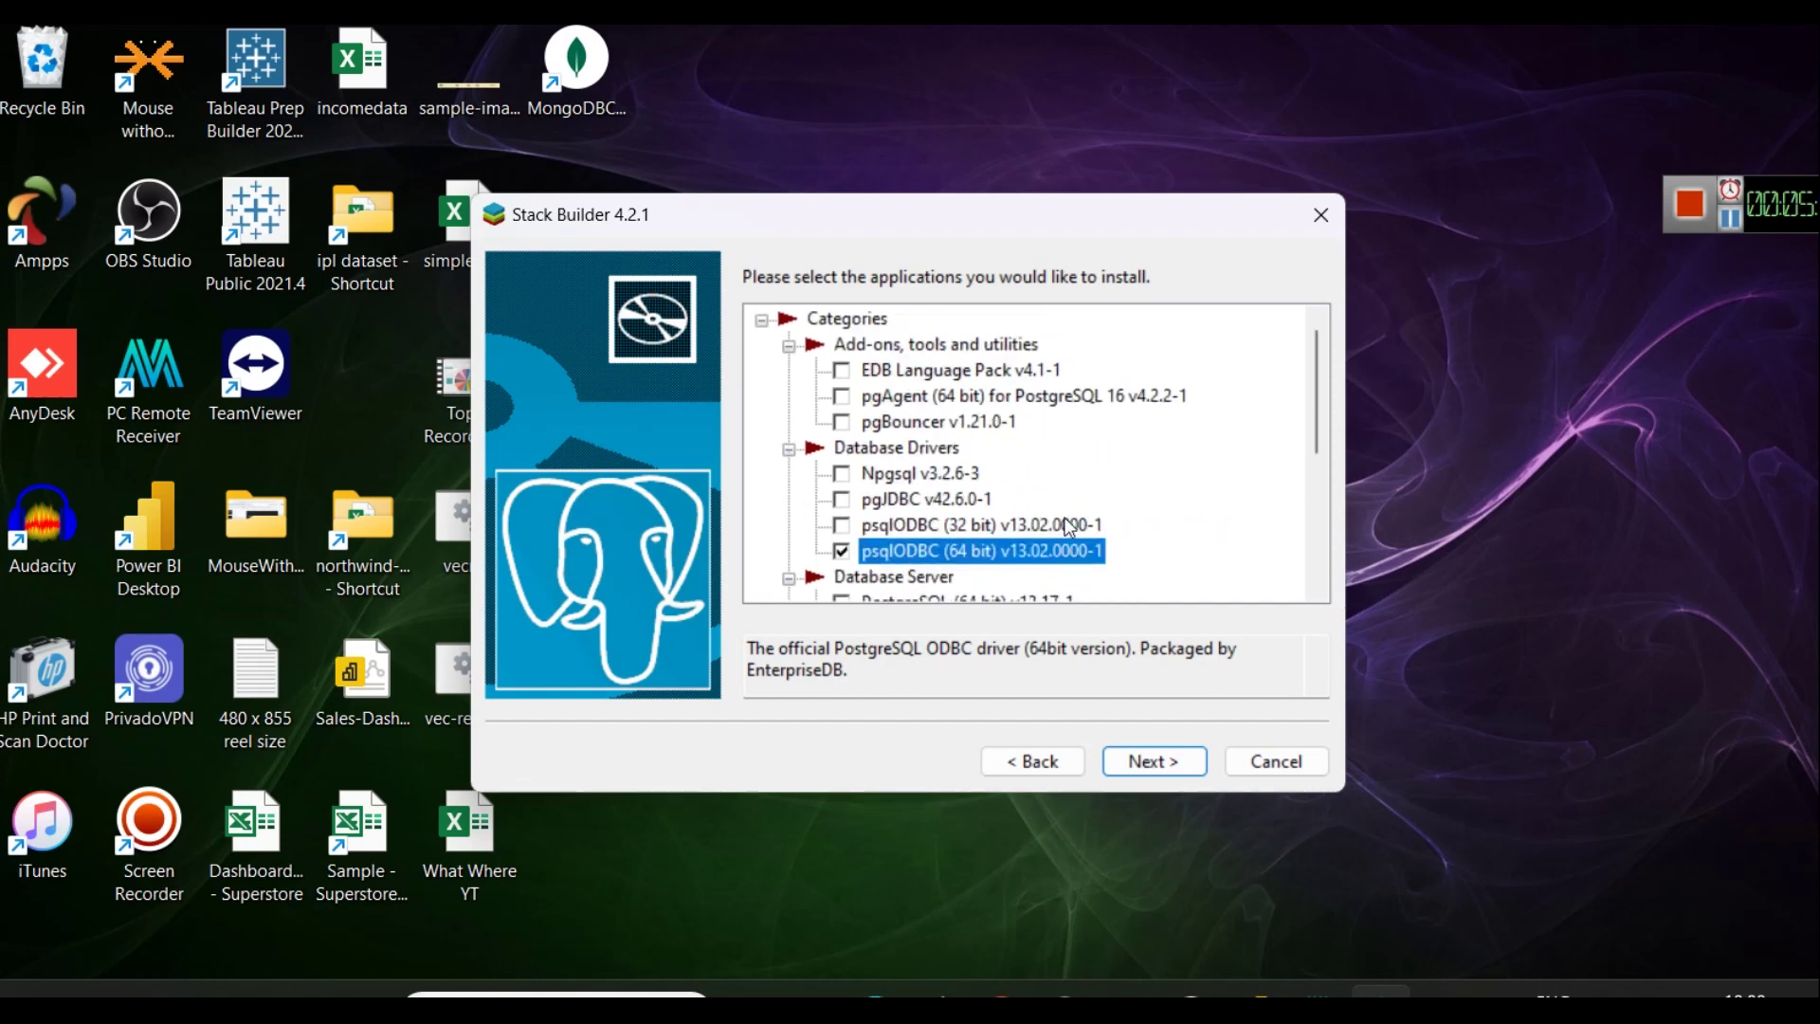
click(1150, 760)
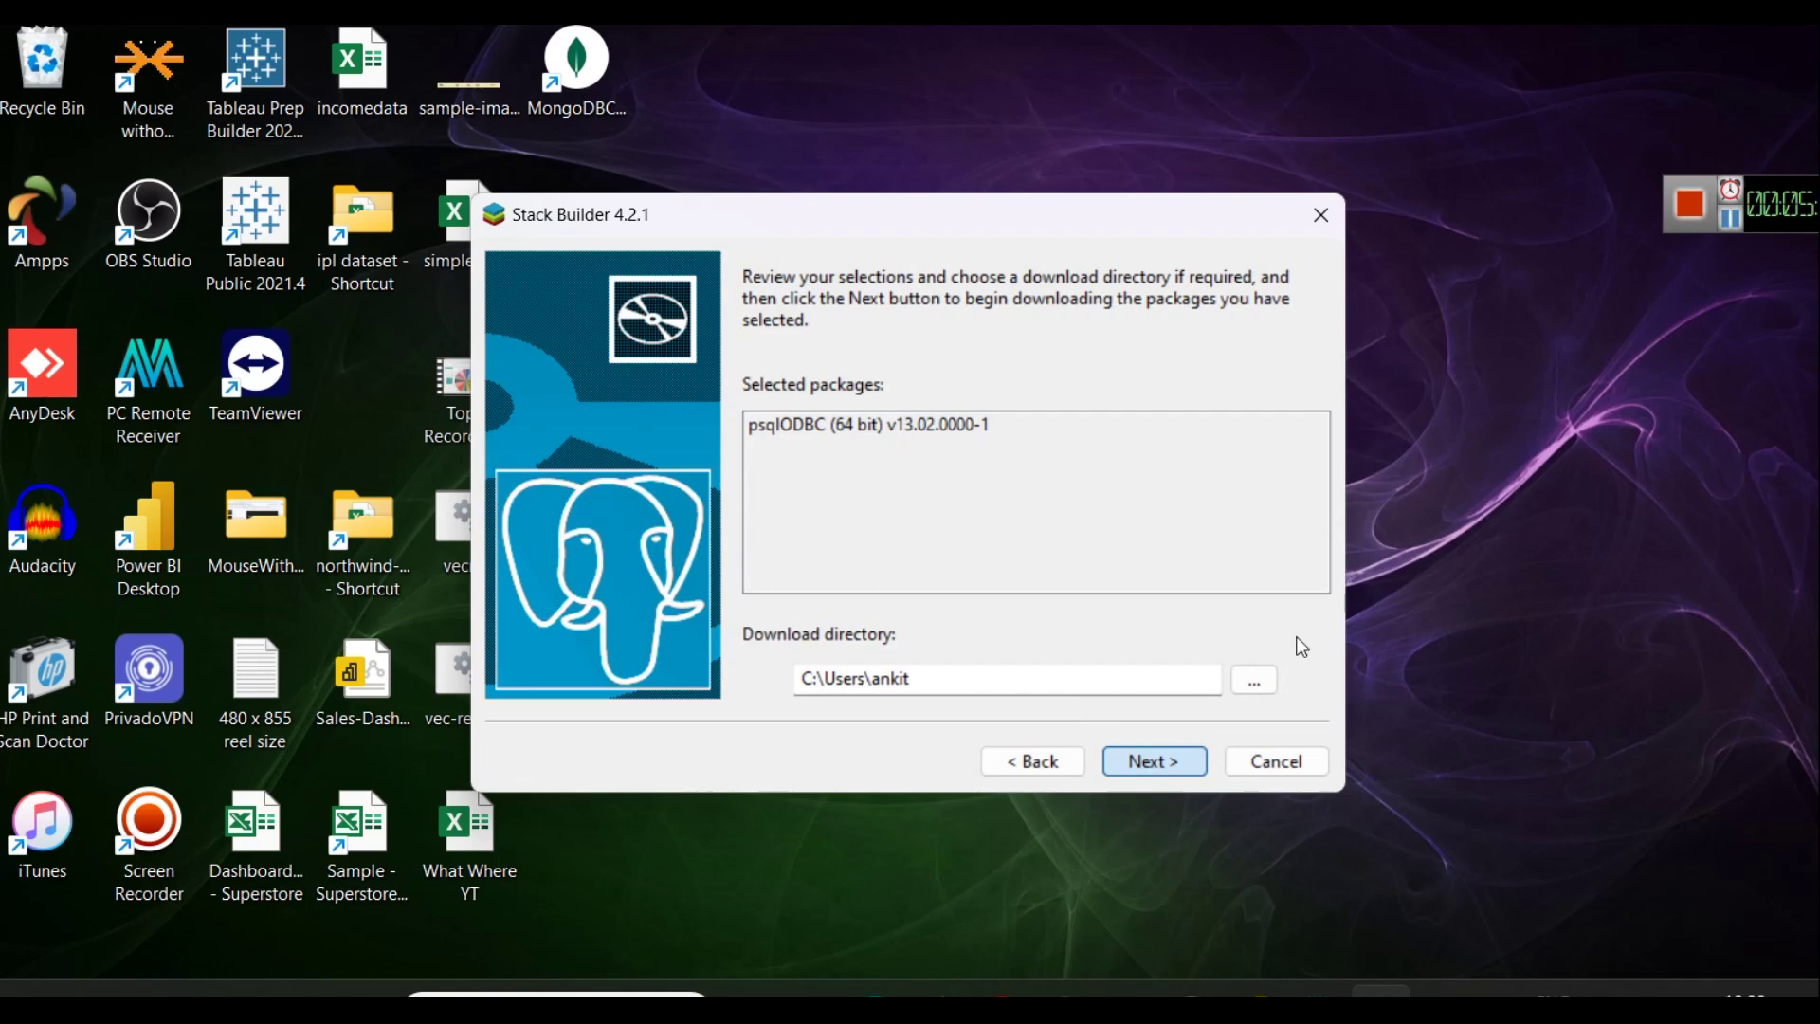
Download the psqlODBC 64-bit files in Stack Builder and begin their installation.
click(1153, 761)
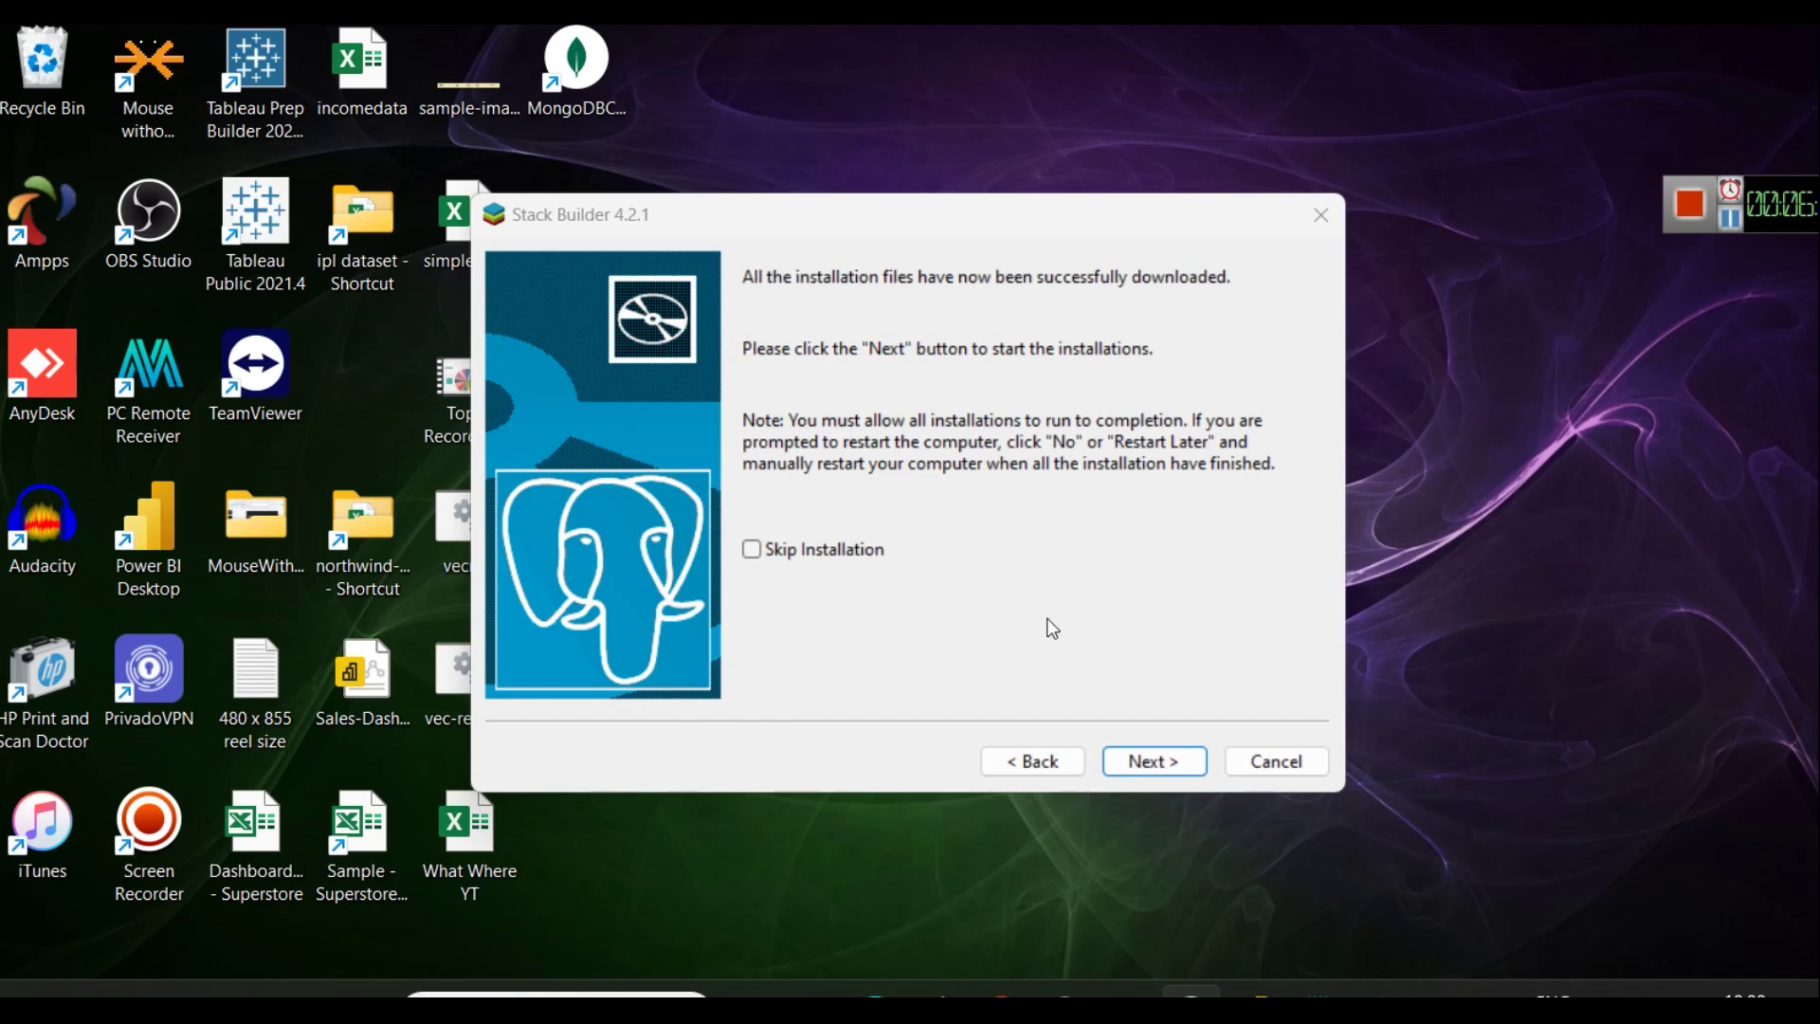
click(1382, 996)
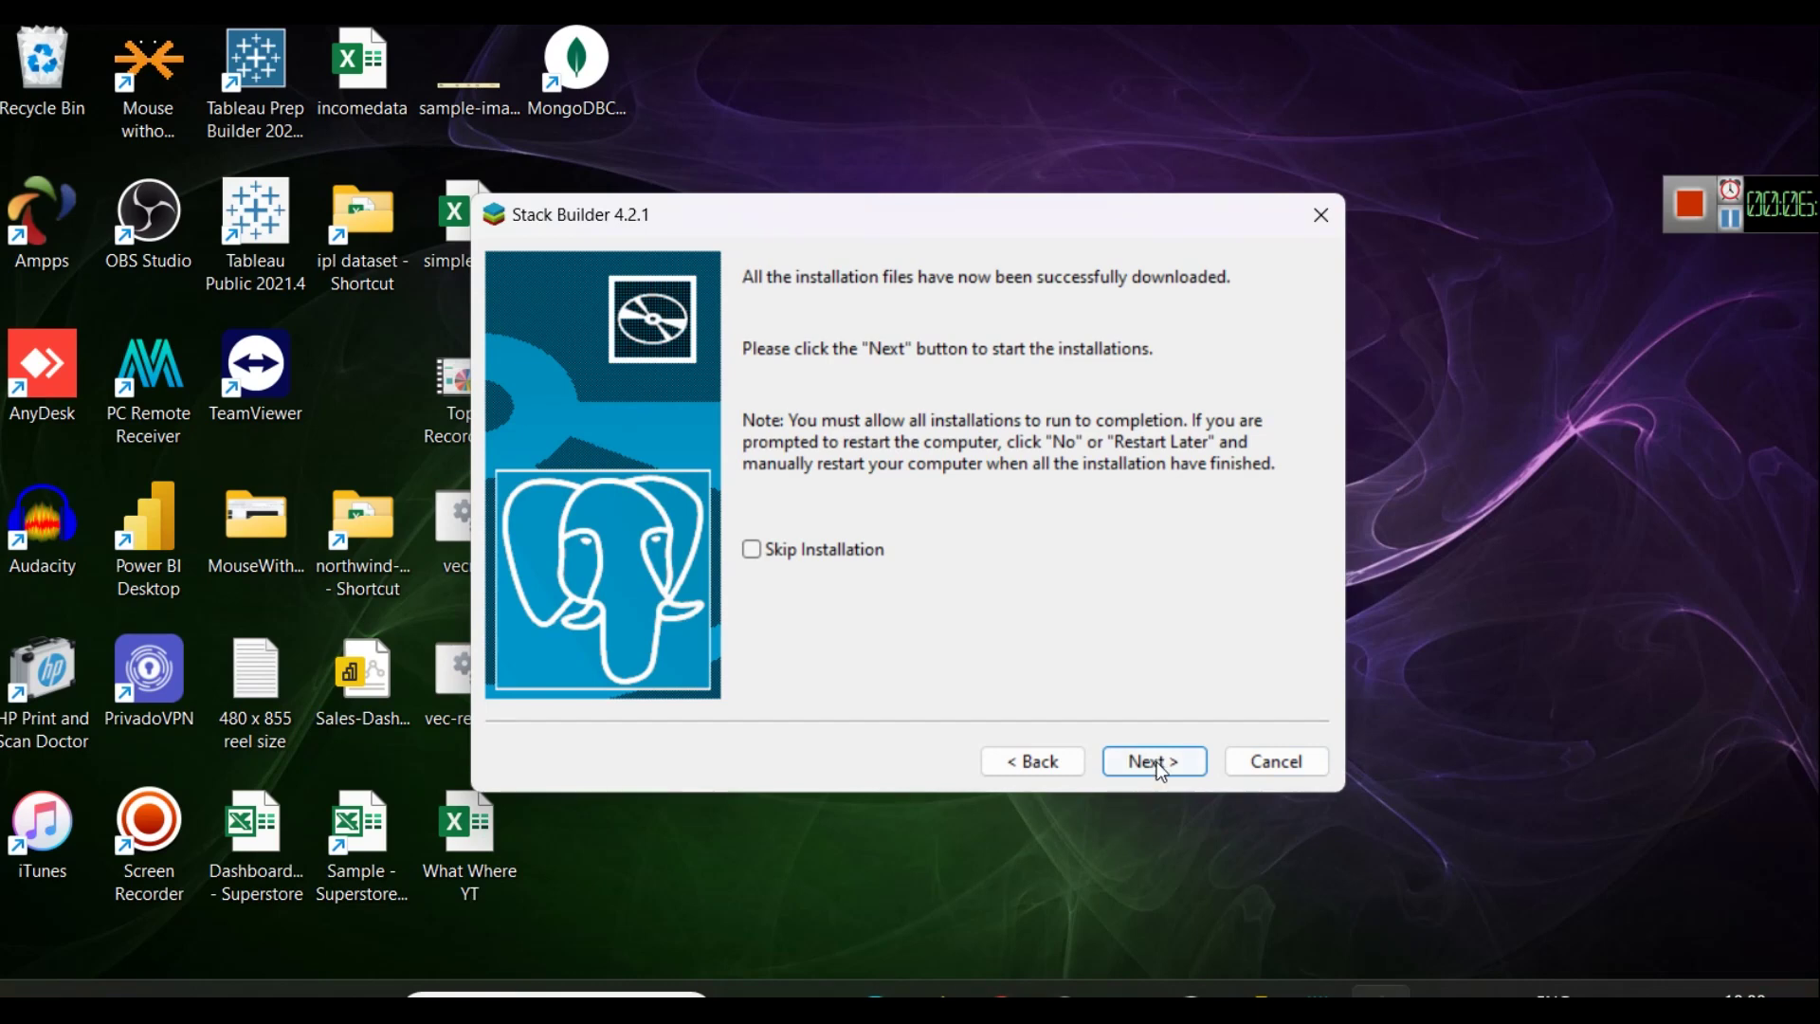
click(1180, 772)
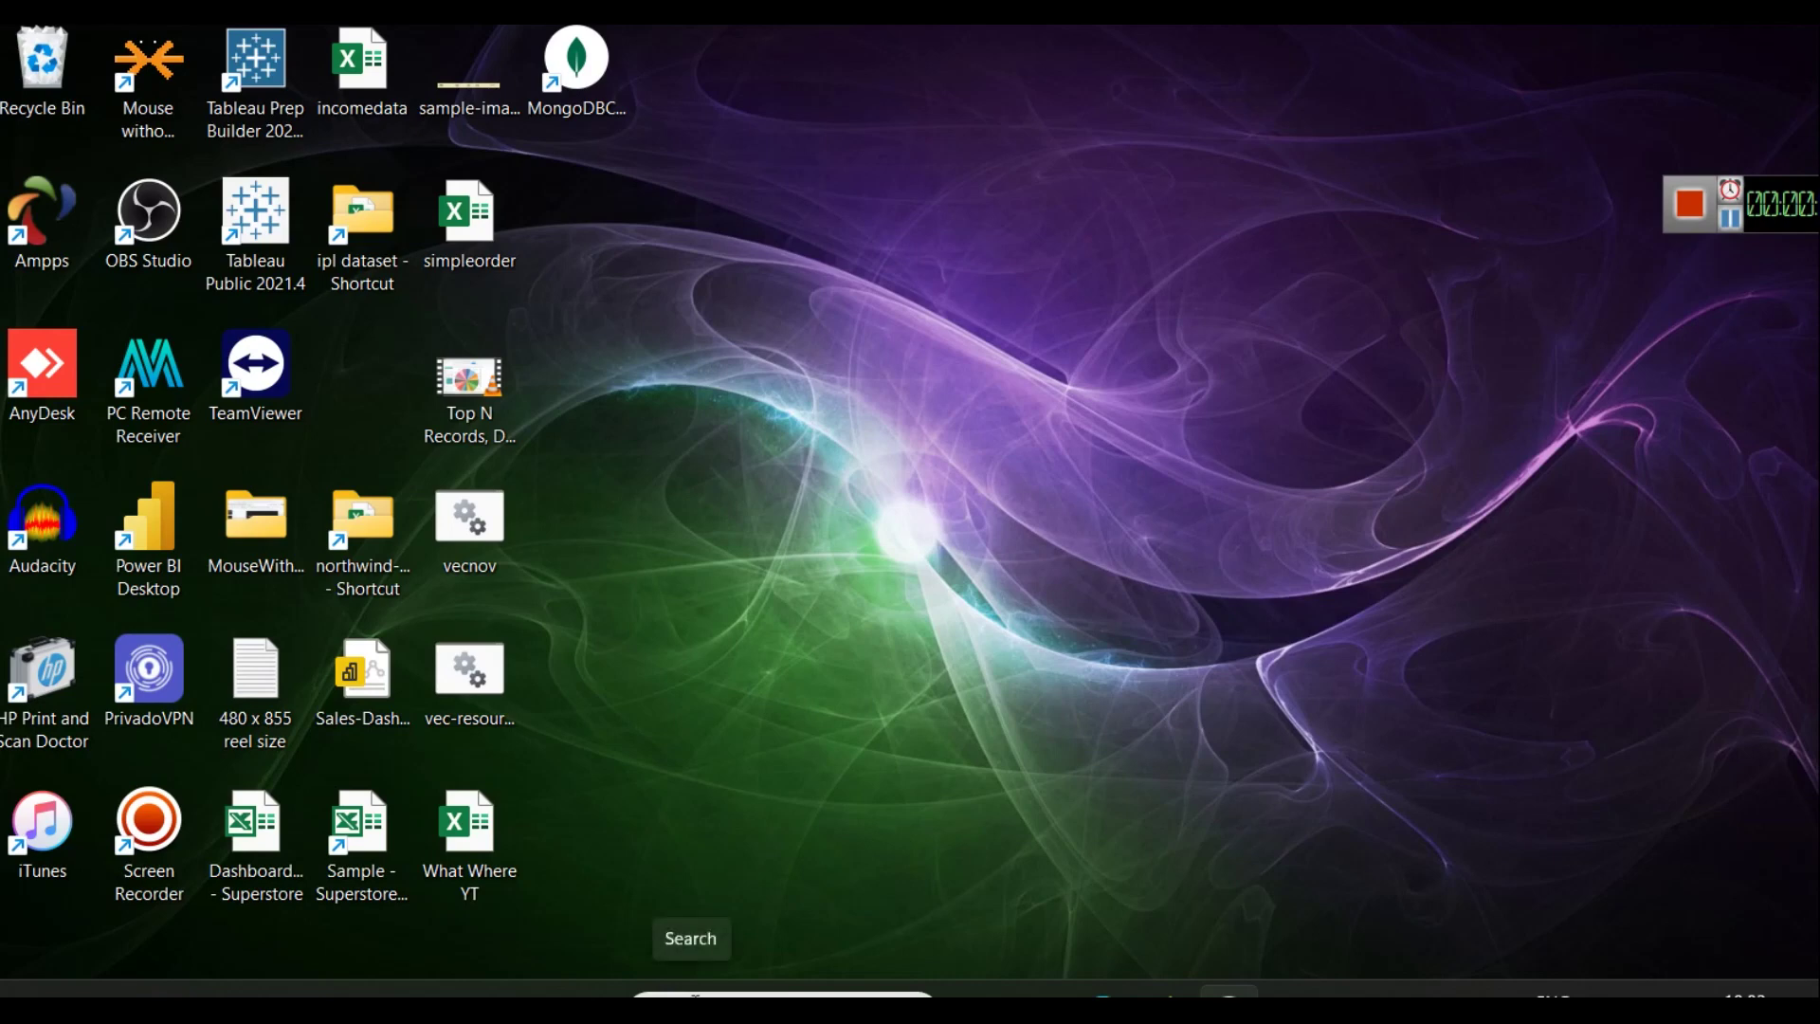
Search Windows for 'pg' and launch pgAdmin 4 from the results.
click(695, 995)
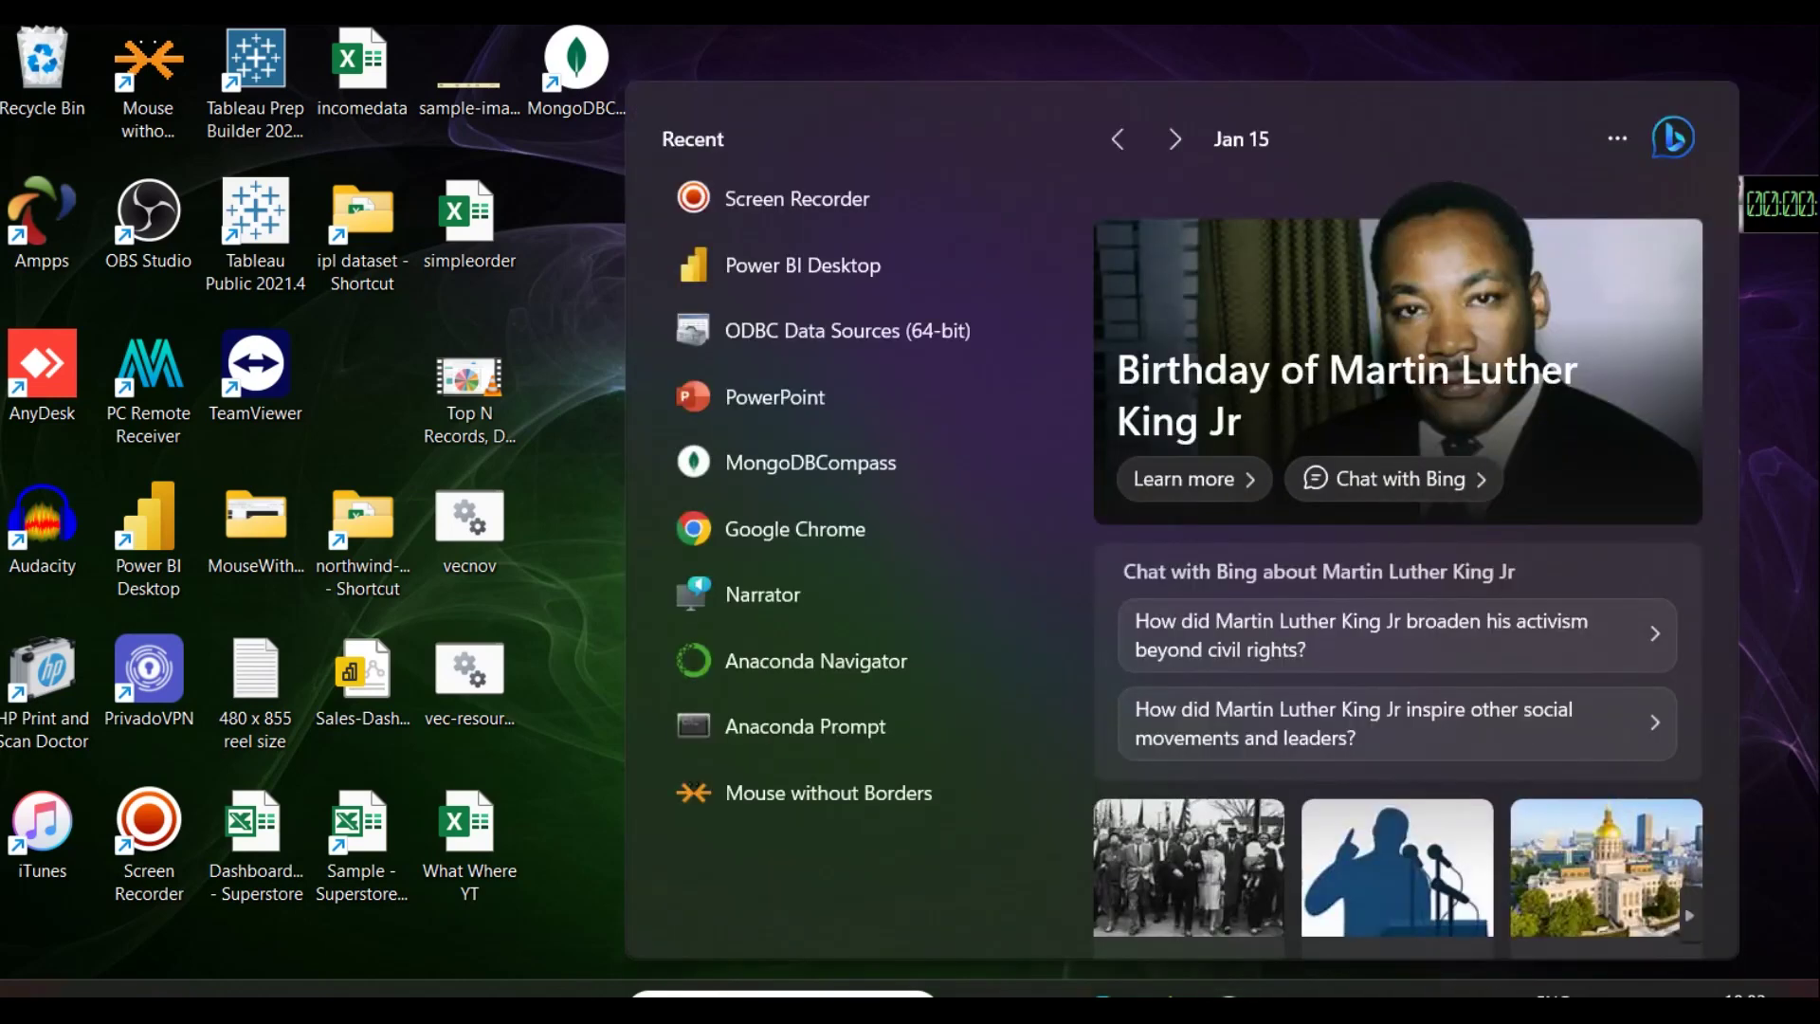
text(pg)
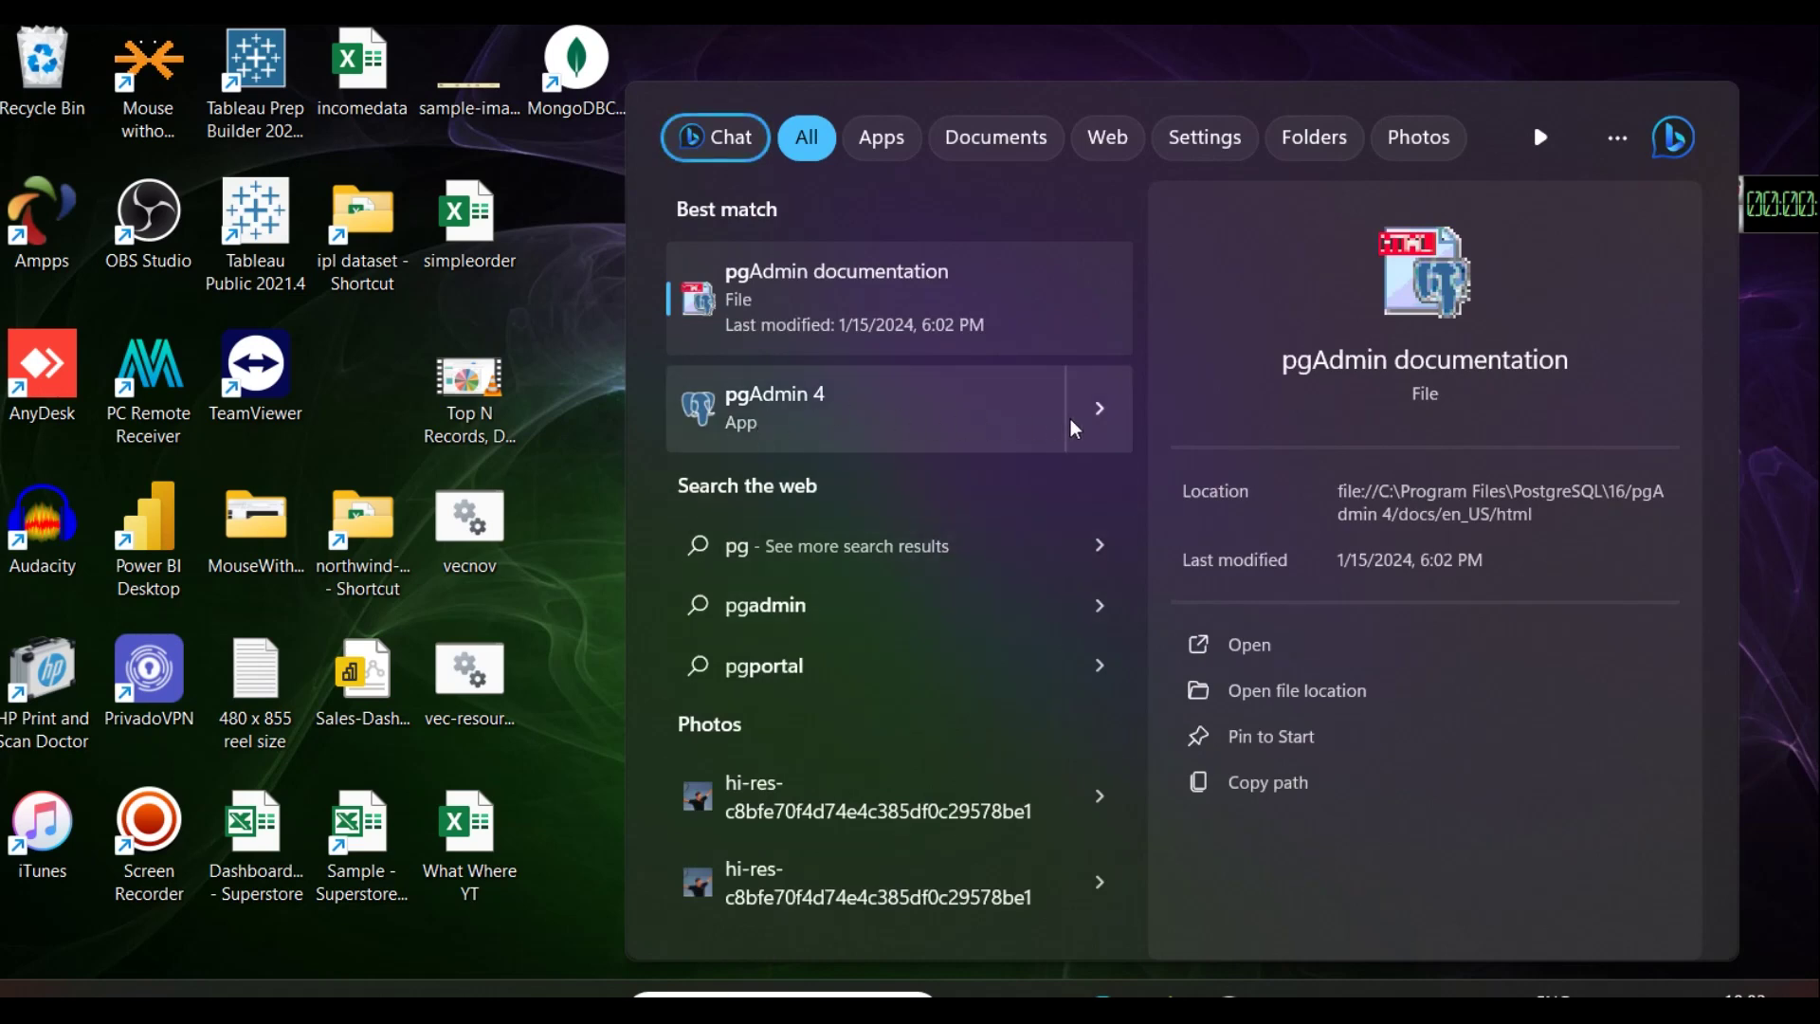
click(1098, 408)
click(1233, 488)
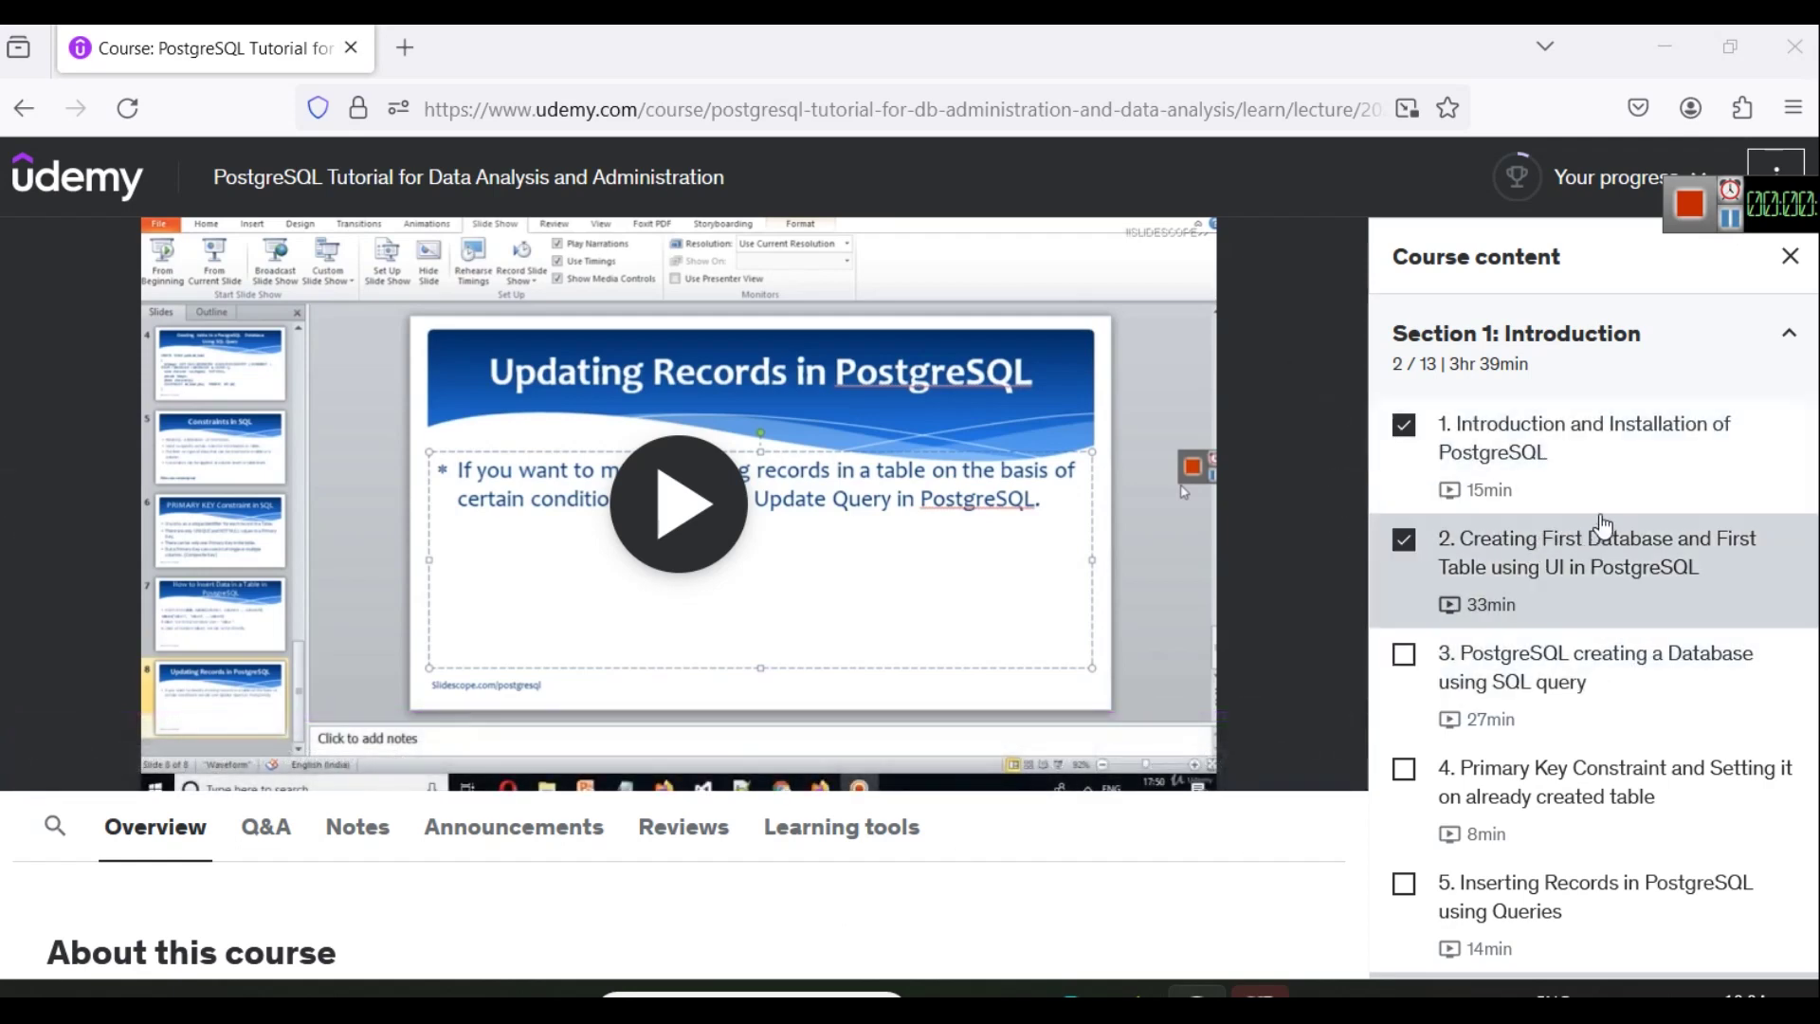
scroll(1612, 522, down, 2)
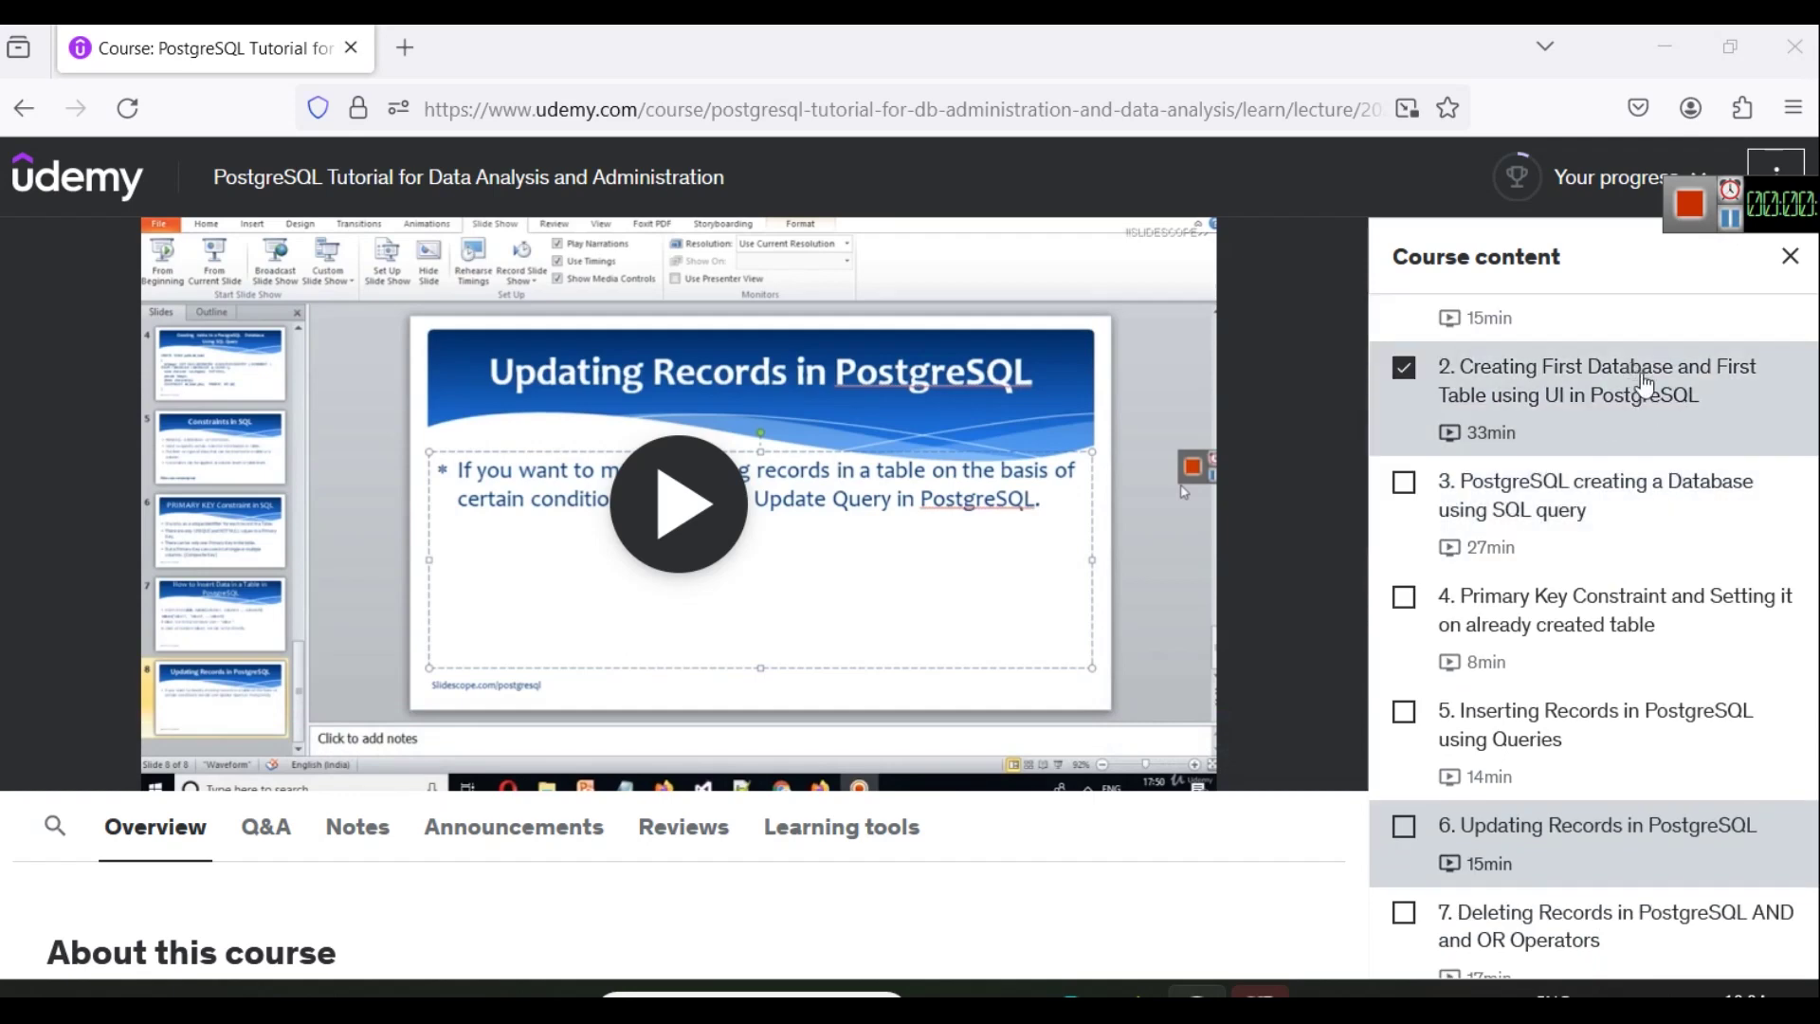